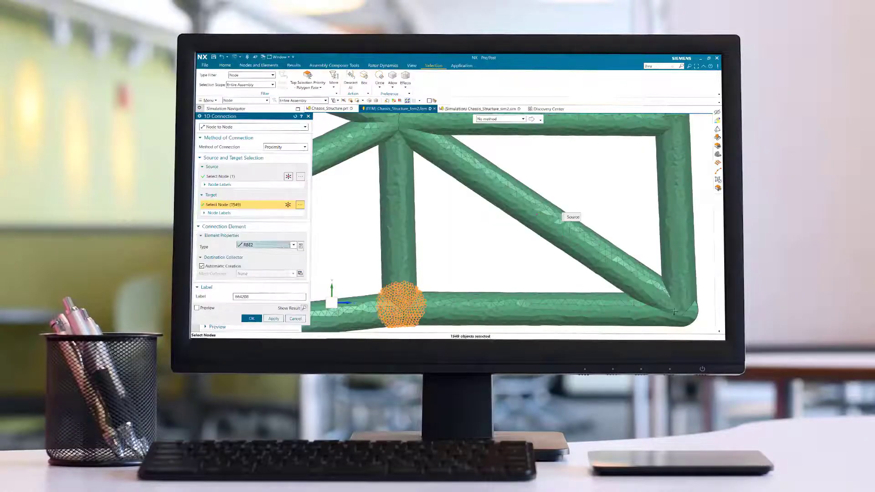
{"action": "mouse_move", "coordinate": [587, 191]}
{"action": "middle_mouse_down"}
{"action": "mouse_move", "coordinate": [607, 170]}
{"action": "mouse_move", "coordinate": [593, 200]}
{"action": "middle_mouse_up"}
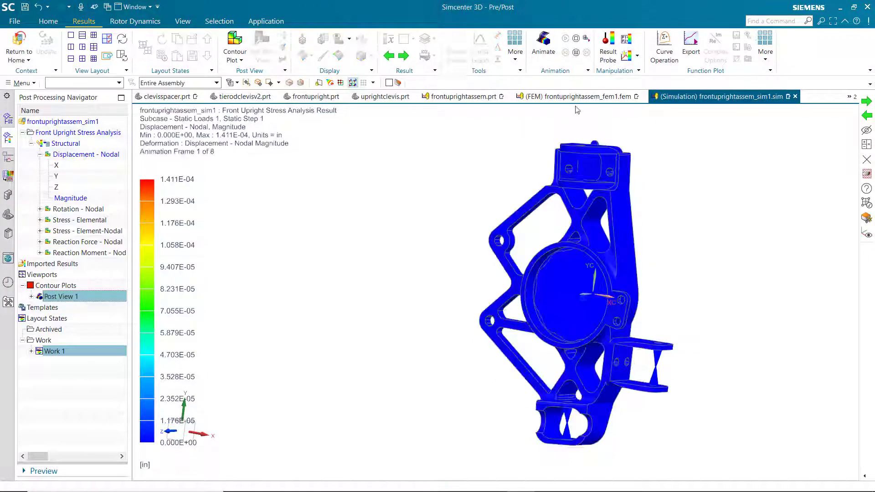
Step: Stop the displacement animation and display the Von-Mises result of the element-nodal stress
{"action": "middle_click_drag", "start_coordinate": [582, 297], "coordinate": [587, 273]}
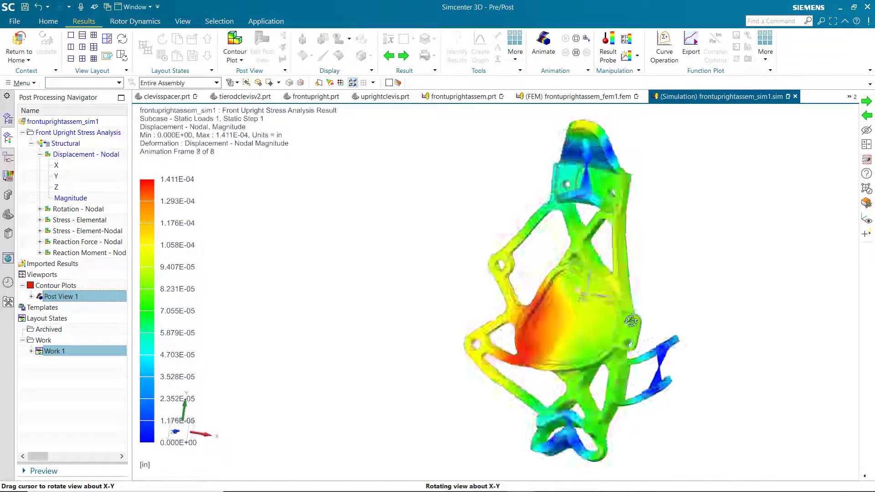
{"action": "left_click", "coordinate": [576, 40]}
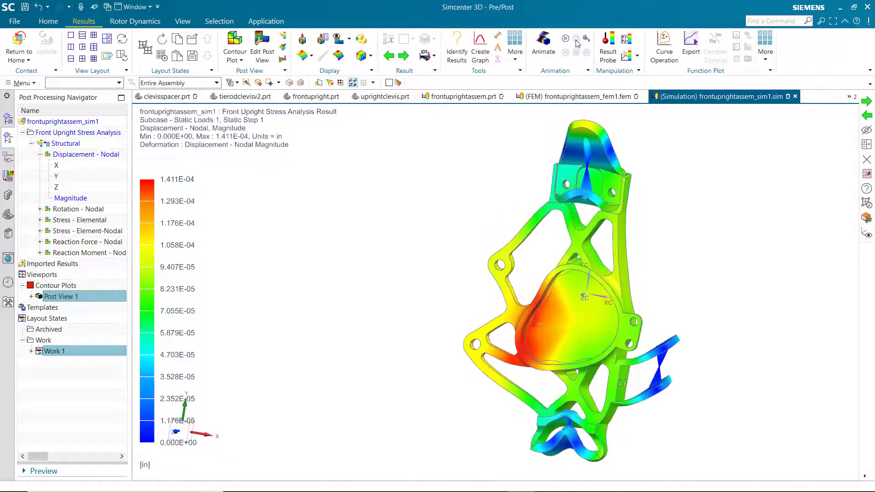
{"action": "left_click", "coordinate": [39, 231]}
{"action": "double_click", "coordinate": [68, 395]}
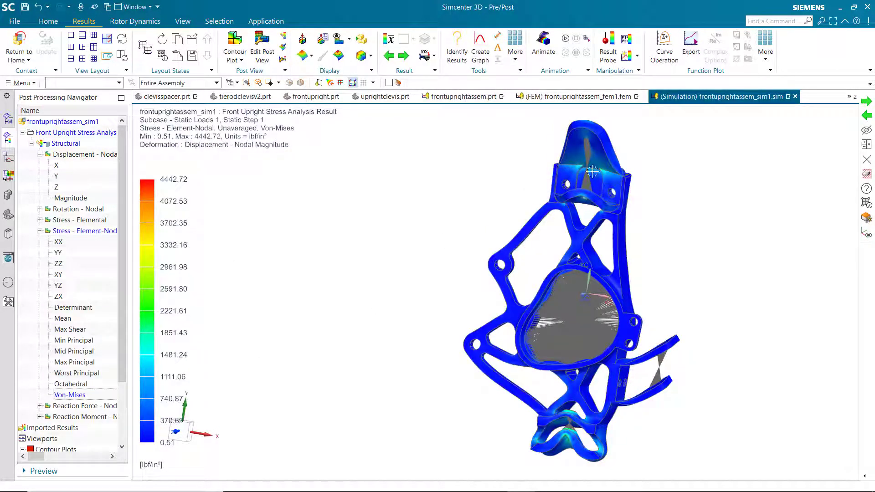
Step: Inspect the stress on the deformed front upright and set the deformation scale to Absolute 1:1
{"action": "scroll", "coordinate": [592, 171], "scroll_direction": "up", "scroll_amount": 5}
{"action": "middle_click_drag", "start_coordinate": [645, 185], "coordinate": [615, 178]}
{"action": "scroll", "coordinate": [658, 283], "scroll_direction": "down", "scroll_amount": 4}
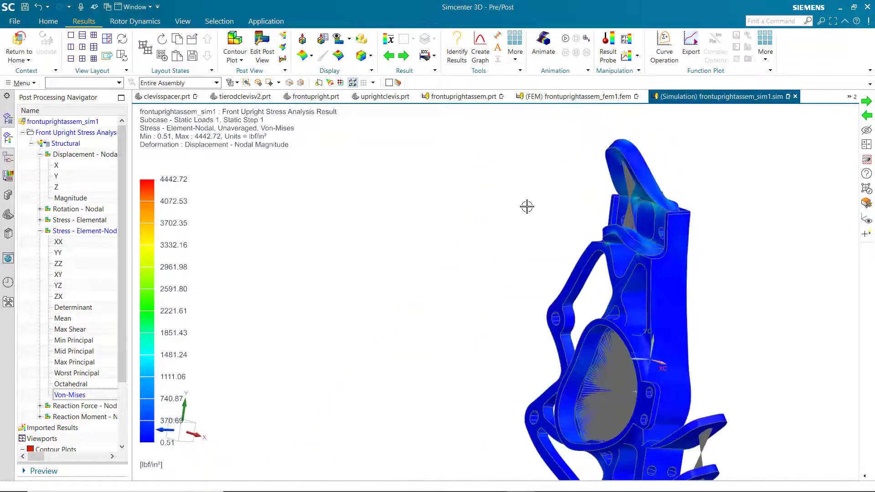
{"action": "scroll", "coordinate": [526, 206], "scroll_direction": "down", "scroll_amount": 2}
{"action": "scroll", "coordinate": [601, 455], "scroll_direction": "up", "scroll_amount": 5}
{"action": "scroll", "coordinate": [502, 463], "scroll_direction": "down", "scroll_amount": 5}
{"action": "left_click", "coordinate": [434, 56]}
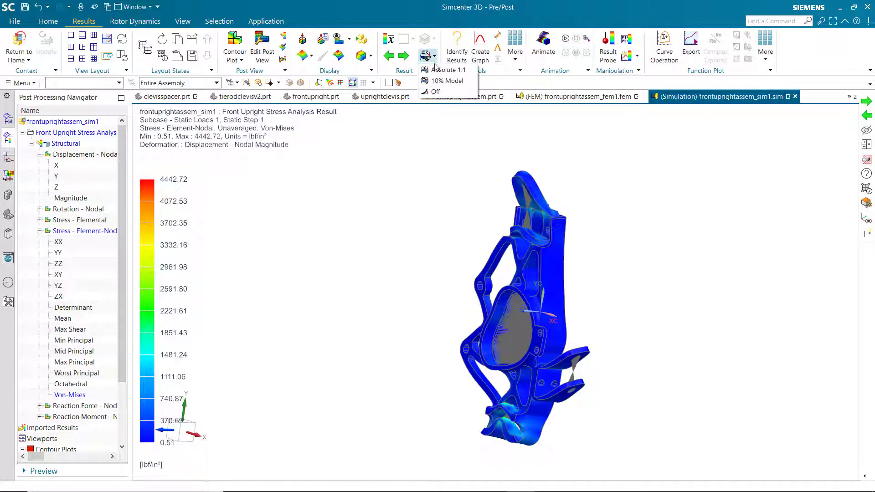
{"action": "left_click", "coordinate": [436, 70]}
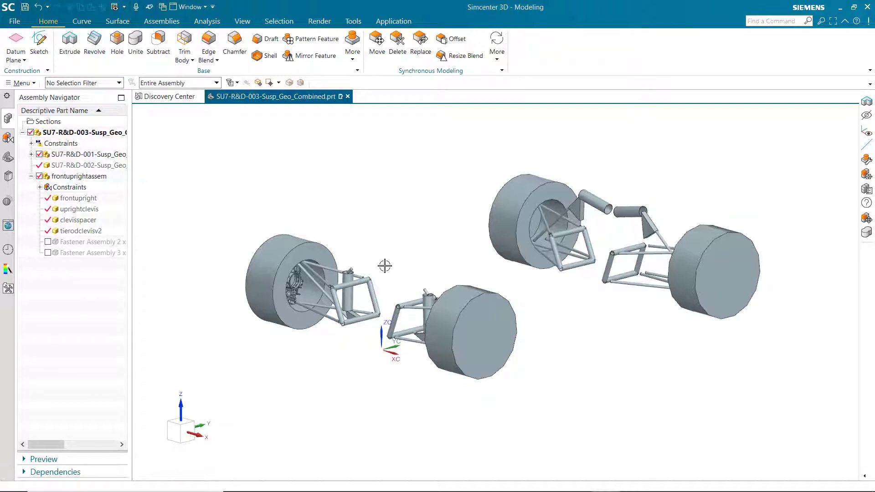
Step: Select the frontuprightassem subassembly and examine how it sits inside the front wheel and connects to the suspension arms
{"action": "scroll", "coordinate": [260, 287], "scroll_direction": "up", "scroll_amount": 5}
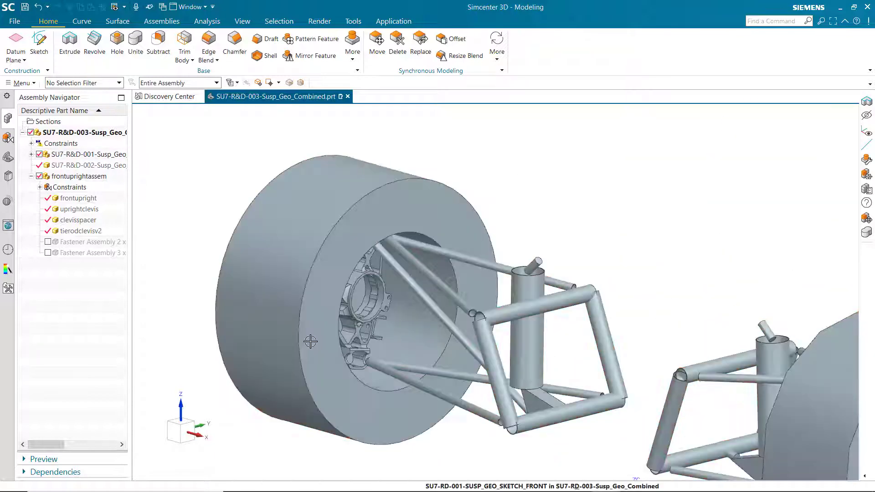
{"action": "middle_click_drag", "start_coordinate": [309, 342], "coordinate": [363, 312]}
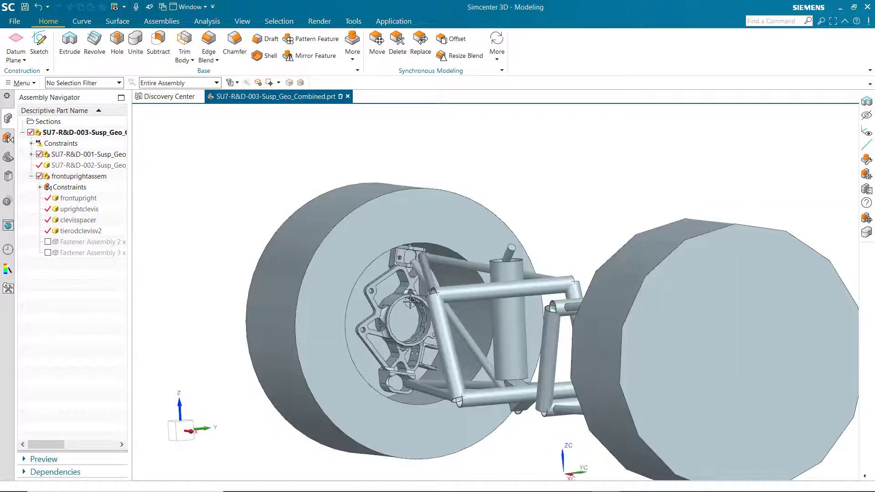
{"action": "left_click", "coordinate": [100, 177]}
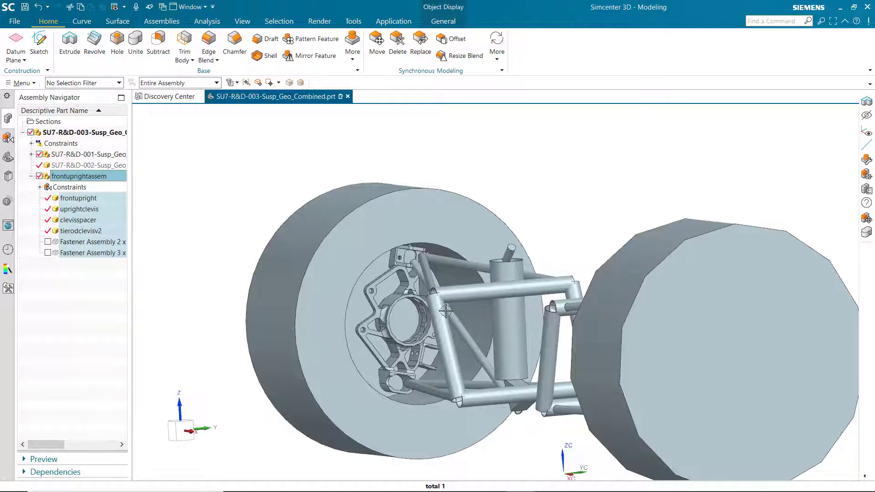
{"action": "left_click", "coordinate": [401, 258]}
{"action": "scroll", "coordinate": [401, 258], "scroll_direction": "up", "scroll_amount": 5}
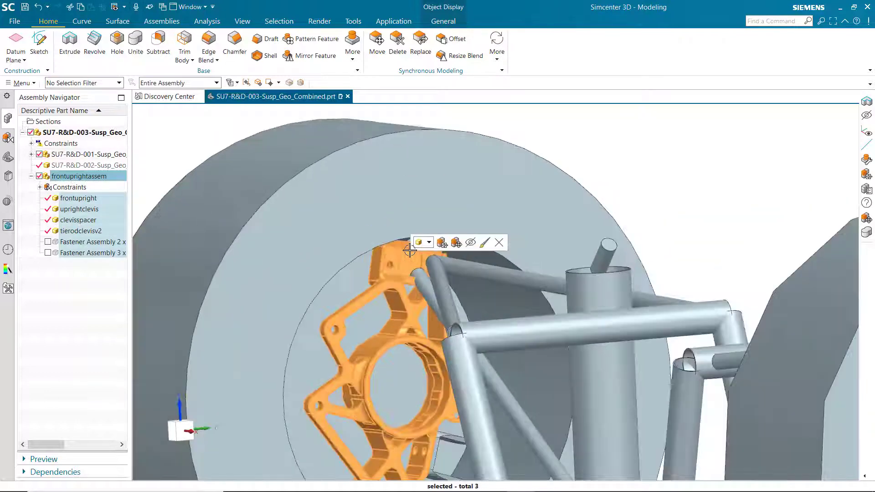
{"action": "scroll", "coordinate": [360, 183], "scroll_direction": "down", "scroll_amount": 6}
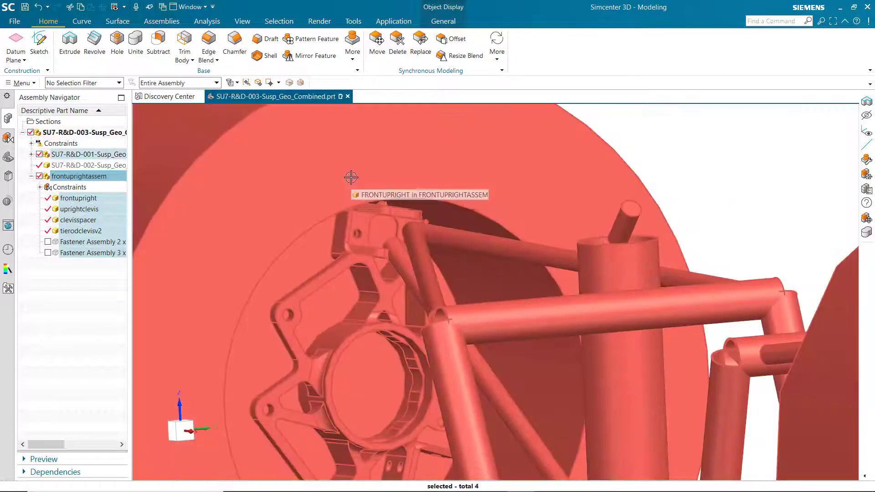
{"action": "scroll", "coordinate": [394, 314], "scroll_direction": "up", "scroll_amount": 4}
{"action": "left_click", "coordinate": [360, 368]}
{"action": "scroll", "coordinate": [360, 368], "scroll_direction": "down", "scroll_amount": 3}
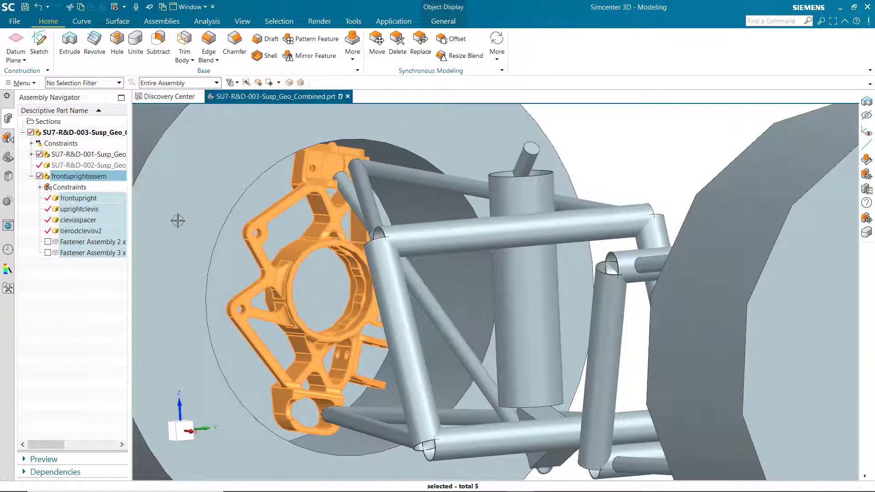
{"action": "scroll", "coordinate": [281, 262], "scroll_direction": "down", "scroll_amount": 3}
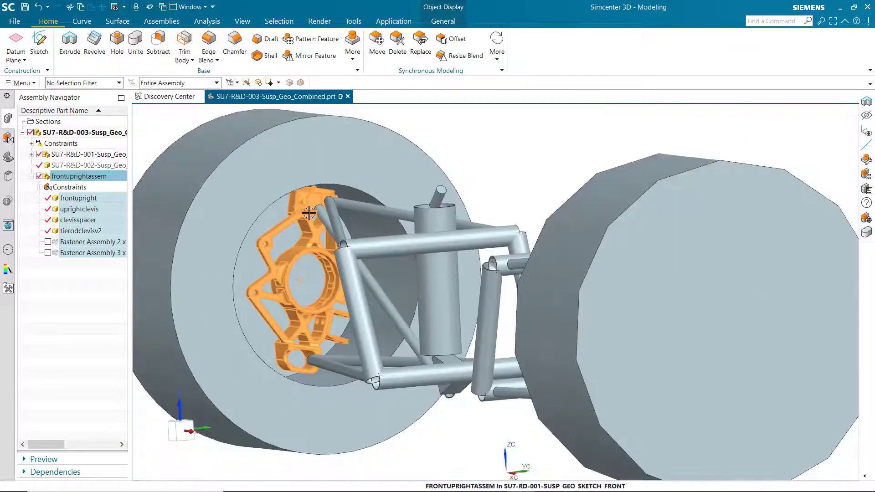
Step: Open the frontuprightassem subassembly in its own window
{"action": "middle_click_drag", "start_coordinate": [309, 213], "coordinate": [323, 220]}
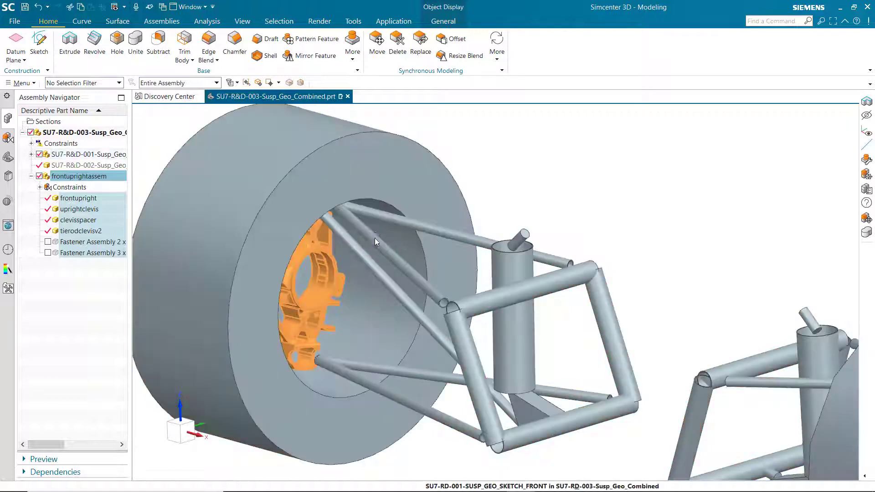
{"action": "mouse_move", "coordinate": [374, 238]}
{"action": "middle_mouse_down"}
{"action": "mouse_move", "coordinate": [369, 226]}
{"action": "mouse_move", "coordinate": [369, 234]}
{"action": "middle_mouse_up"}
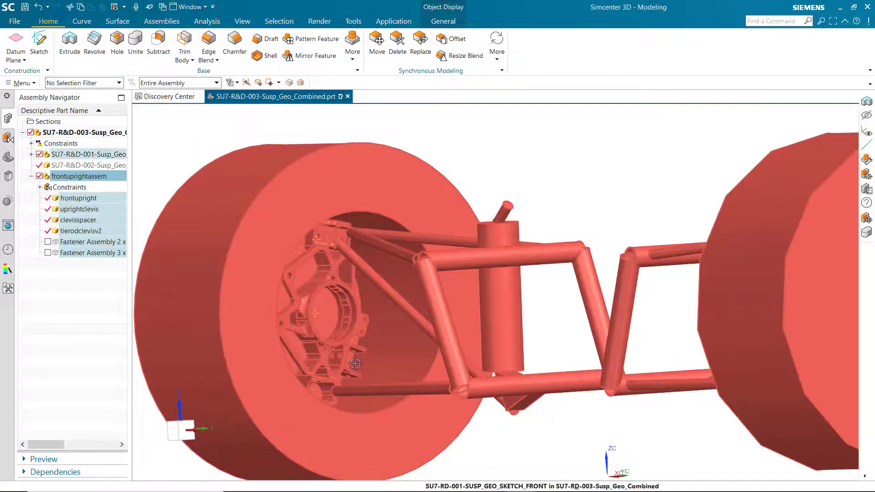
{"action": "scroll", "coordinate": [355, 363], "scroll_direction": "up", "scroll_amount": 4}
{"action": "scroll", "coordinate": [348, 354], "scroll_direction": "down", "scroll_amount": 4}
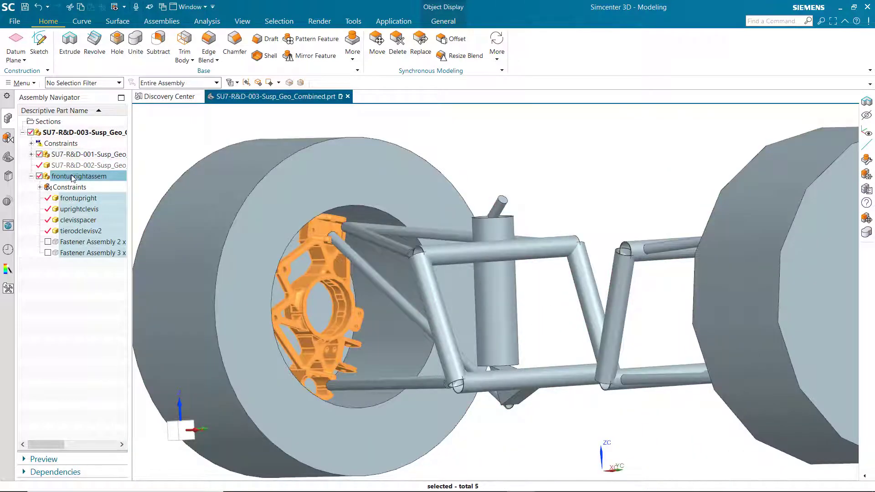
{"action": "right_click", "coordinate": [73, 178]}
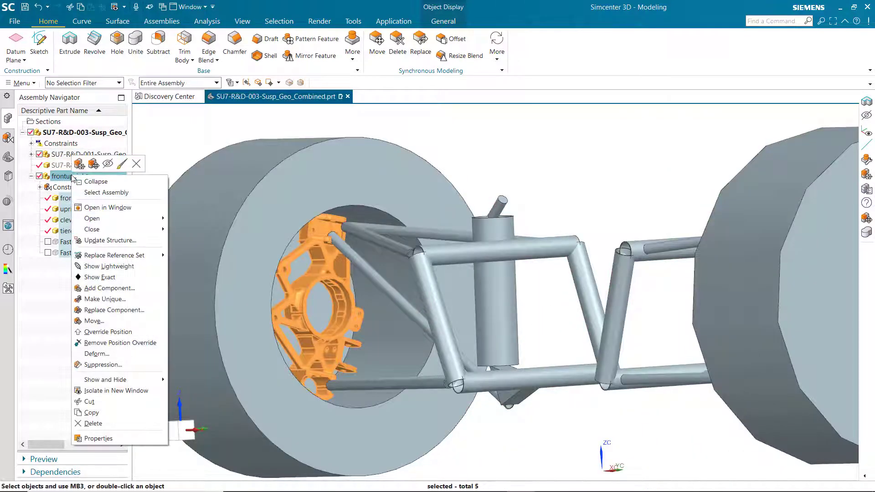
{"action": "left_click", "coordinate": [103, 206]}
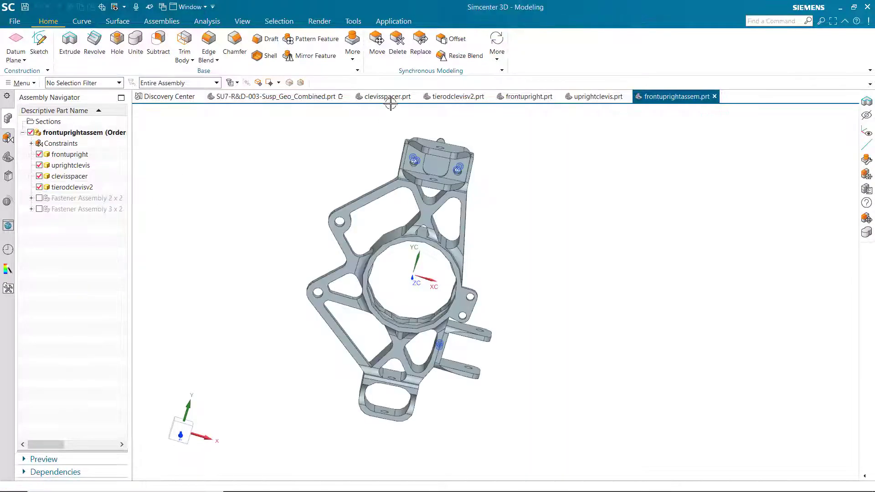
Step: Switch the upright assembly to Pre/Post and create a new FEM and simulation with the Simcenter Nastran solver and Structural analysis type
{"action": "middle_click_drag", "start_coordinate": [451, 204], "coordinate": [620, 210]}
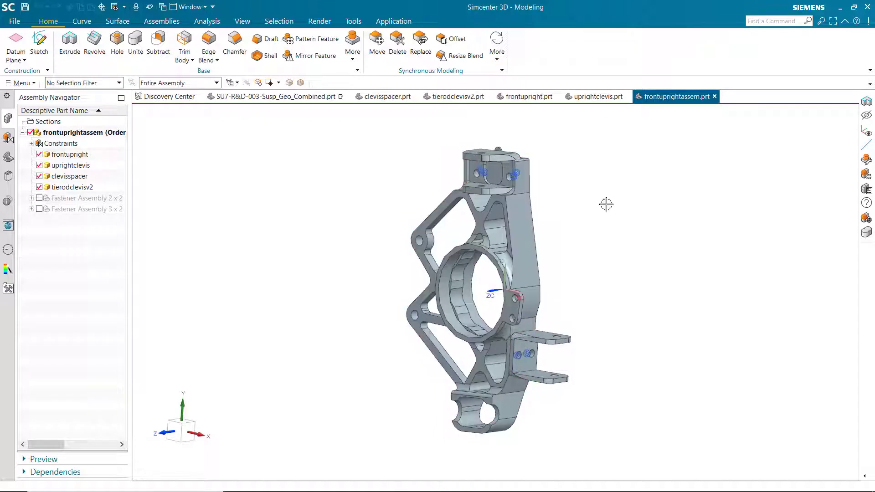
{"action": "left_click", "coordinate": [394, 21]}
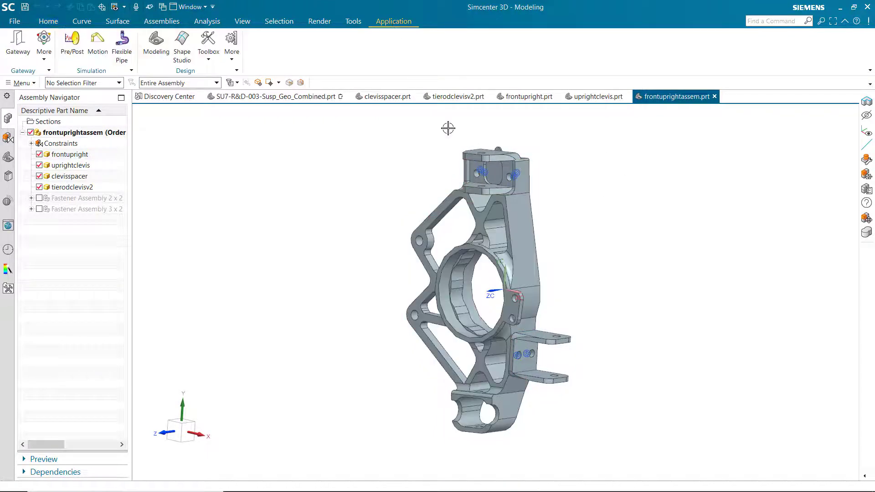
{"action": "left_click", "coordinate": [72, 43]}
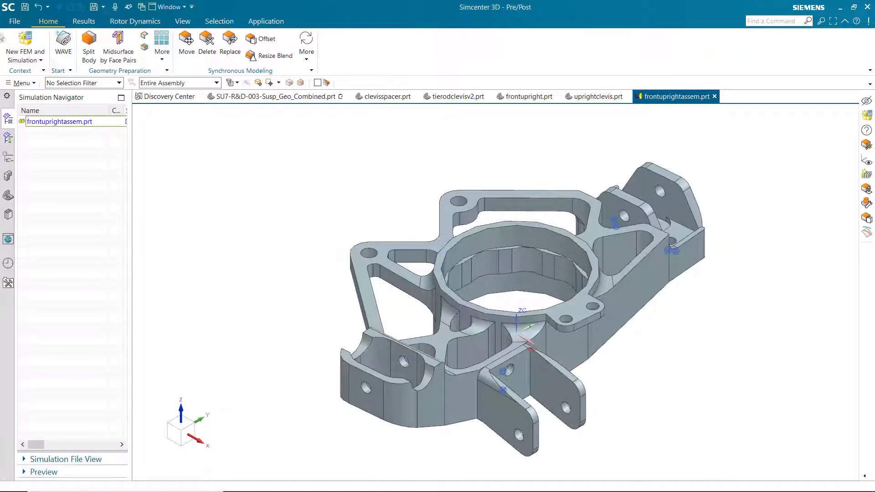
{"action": "left_click", "coordinate": [25, 40]}
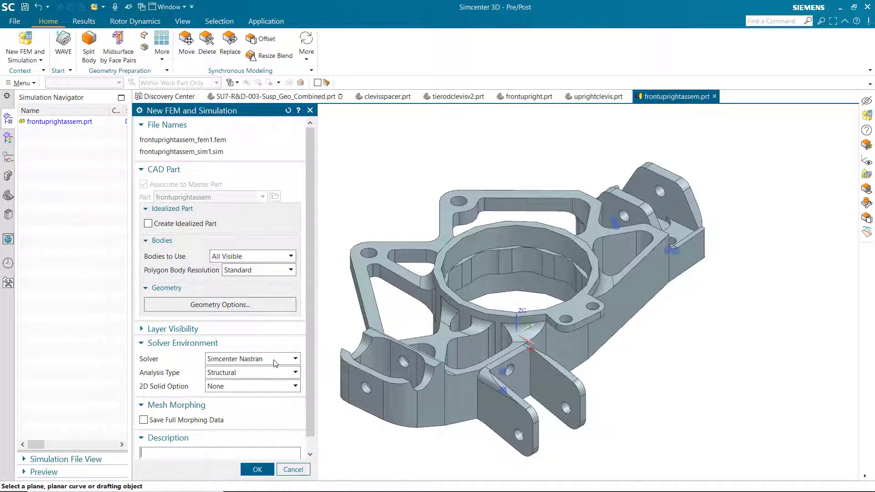
{"action": "left_click", "coordinate": [257, 470]}
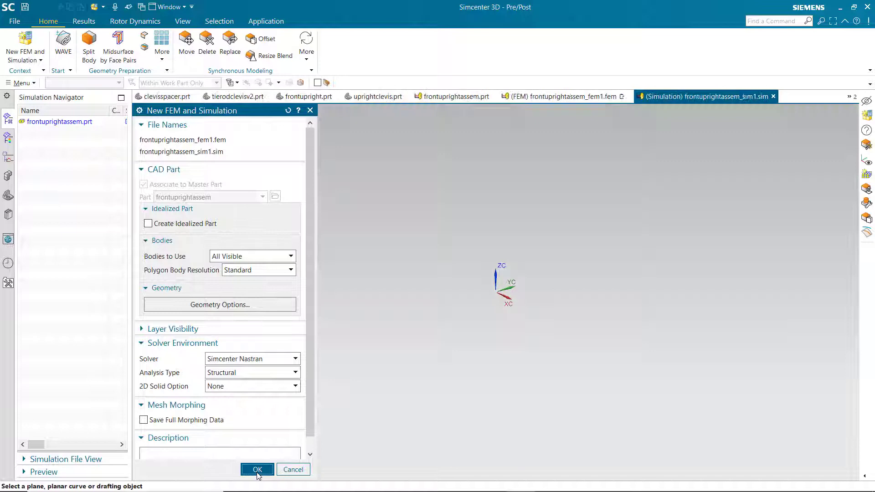
Step: Create a SOL 101 Linear Statics - Global Constraints solution named "Front Upright Stress Analysis"
{"action": "type", "text": "Front Upright Stress Analysis"}
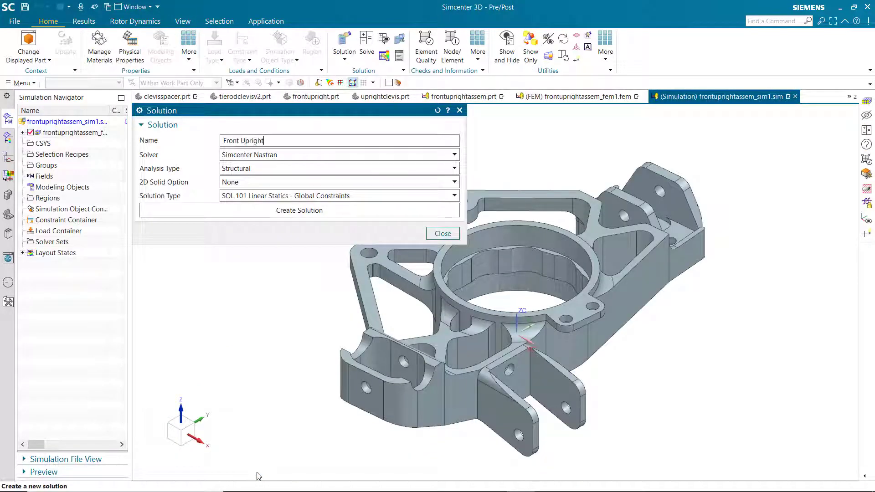
{"action": "left_click", "coordinate": [291, 211]}
{"action": "left_click", "coordinate": [420, 469]}
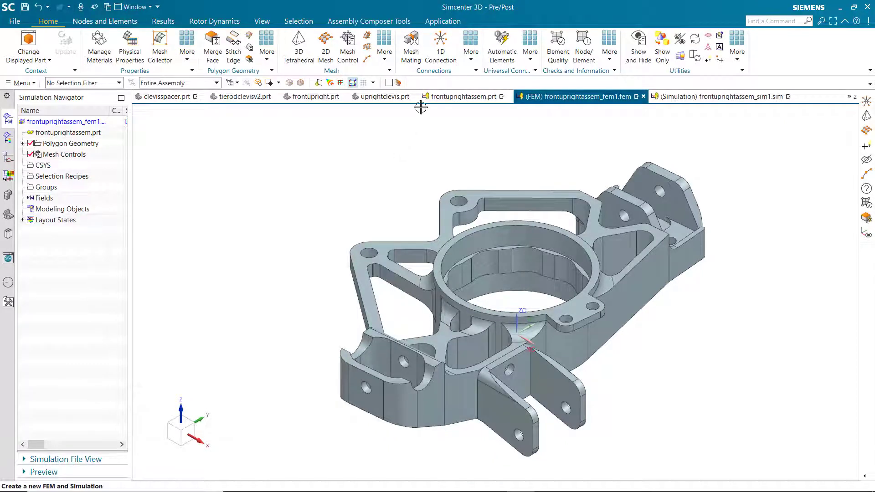
Step: Start a Point to Face 1D connection with its source point 50% between the two bolt holes of the upper clevis
{"action": "left_click", "coordinate": [440, 44]}
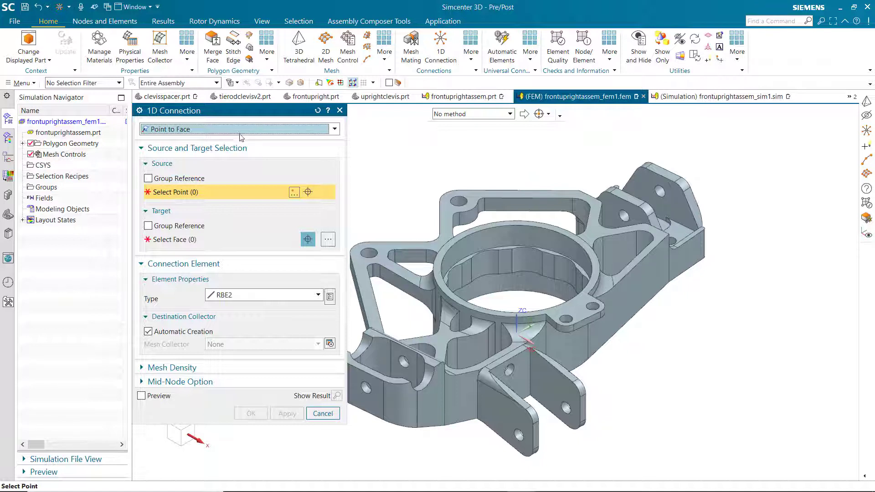
{"action": "left_click", "coordinate": [295, 195]}
{"action": "left_click", "coordinate": [195, 128]}
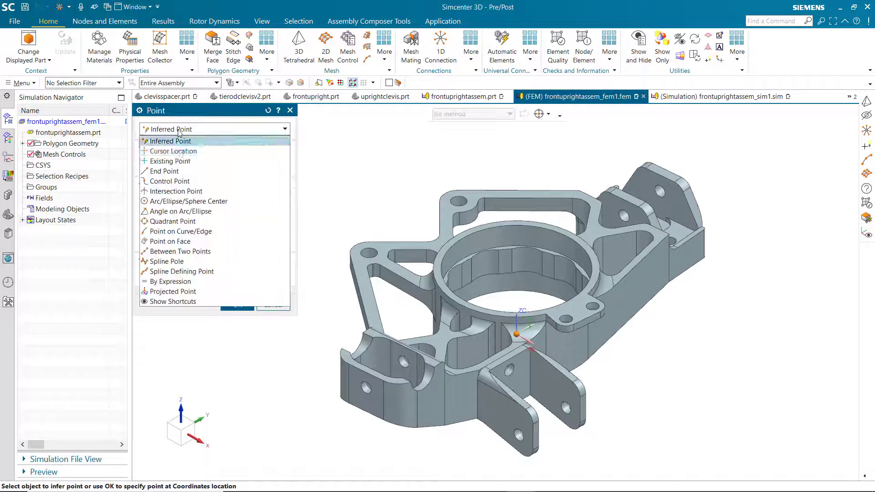
{"action": "left_click", "coordinate": [182, 288]}
{"action": "middle_click_drag", "start_coordinate": [679, 199], "coordinate": [660, 203]}
{"action": "scroll", "coordinate": [659, 203], "scroll_direction": "up", "scroll_amount": 4}
{"action": "left_click", "coordinate": [576, 254]}
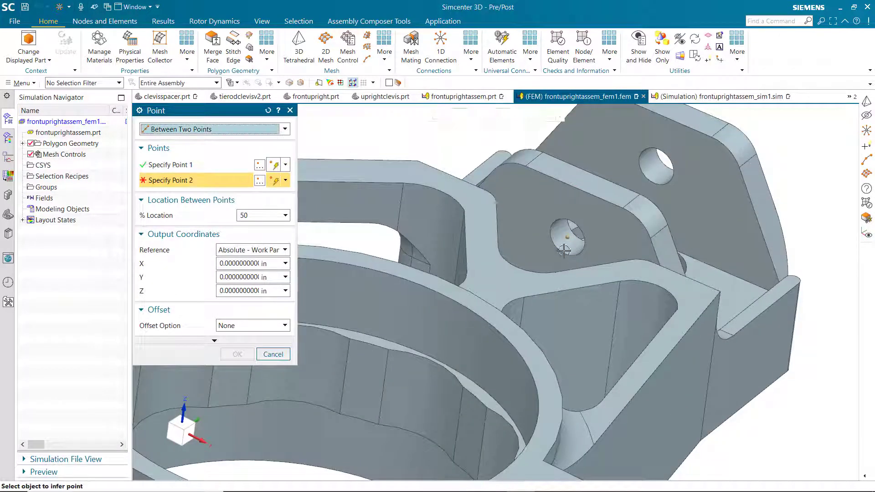
{"action": "left_click", "coordinate": [667, 169]}
{"action": "left_click", "coordinate": [227, 352]}
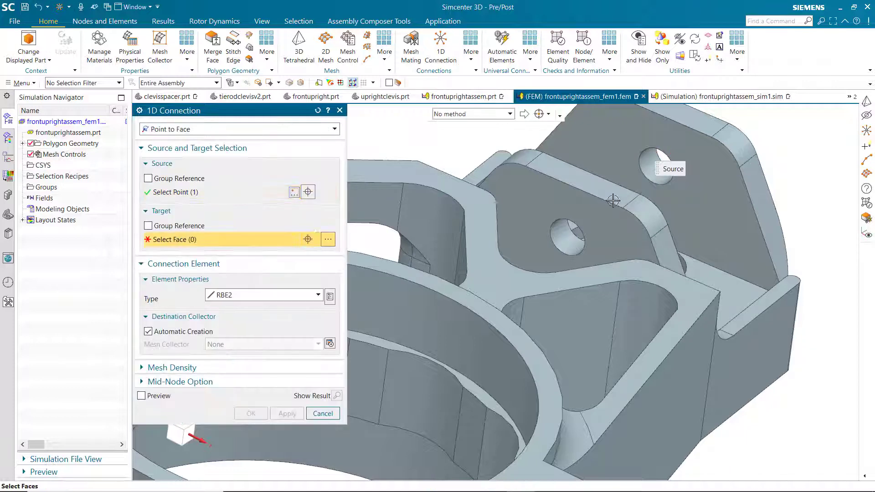
Step: Target the inner faces of both upper clevis holes, set the element type to RBE3 and create the connection
{"action": "left_click", "coordinate": [651, 158]}
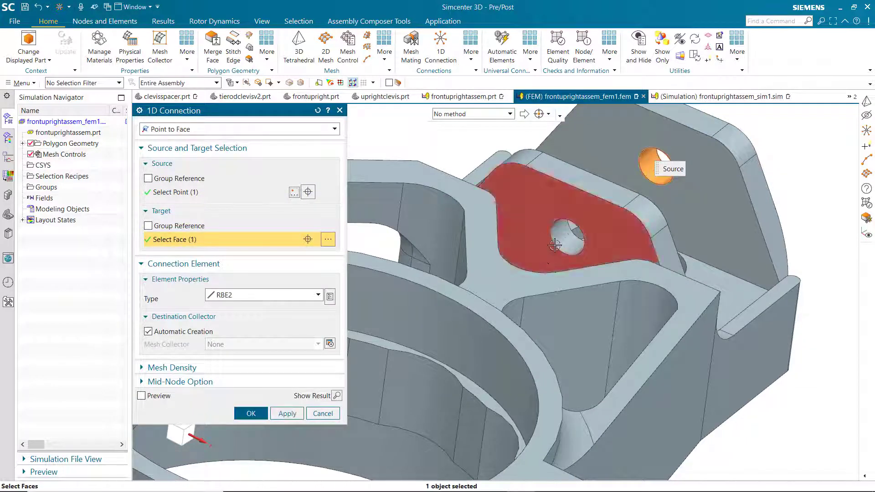
{"action": "left_click", "coordinate": [564, 235]}
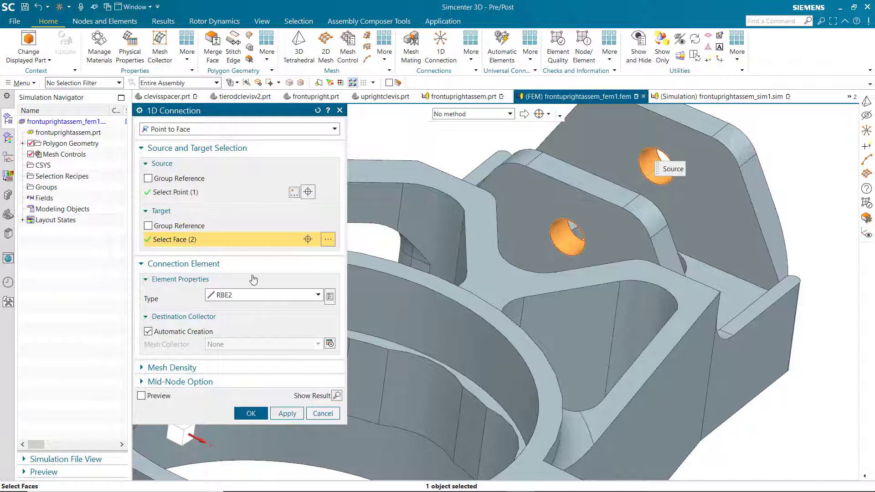
{"action": "left_click", "coordinate": [246, 296]}
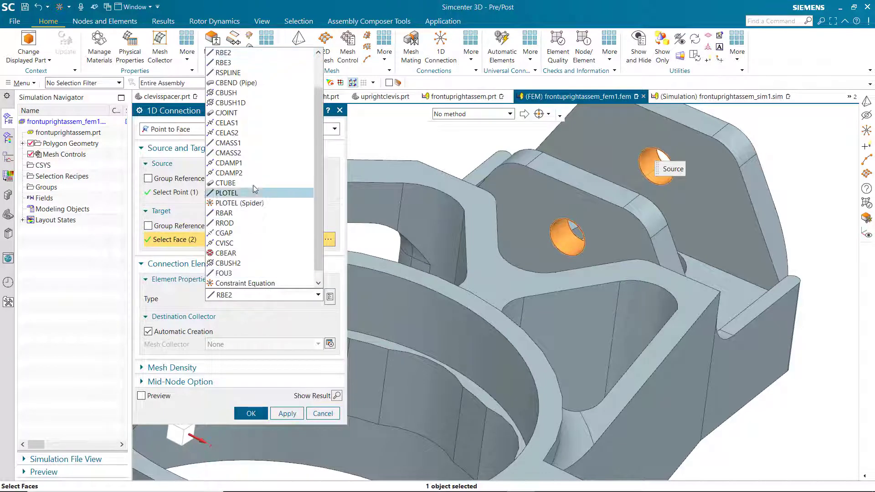
{"action": "left_click", "coordinate": [233, 63]}
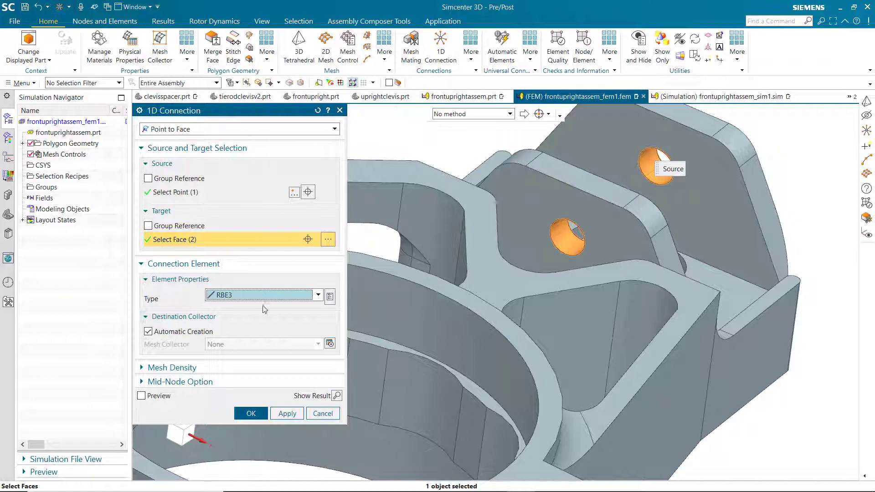
{"action": "left_click", "coordinate": [298, 410]}
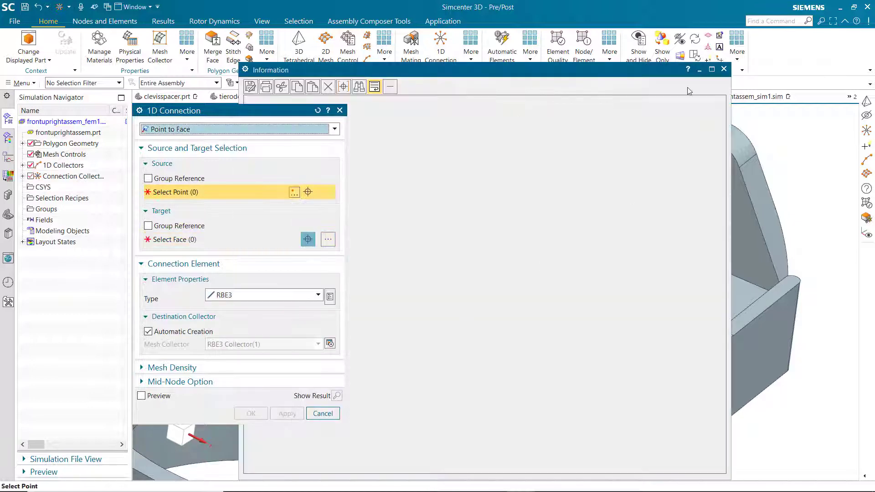
Step: Create an RBE3 Point to Face connection for the tie-rod clevis, with its source point between the two holes and both hole faces as targets
{"action": "left_click", "coordinate": [724, 69]}
{"action": "scroll", "coordinate": [774, 140], "scroll_direction": "down", "scroll_amount": 4}
{"action": "scroll", "coordinate": [646, 478], "scroll_direction": "up", "scroll_amount": 4}
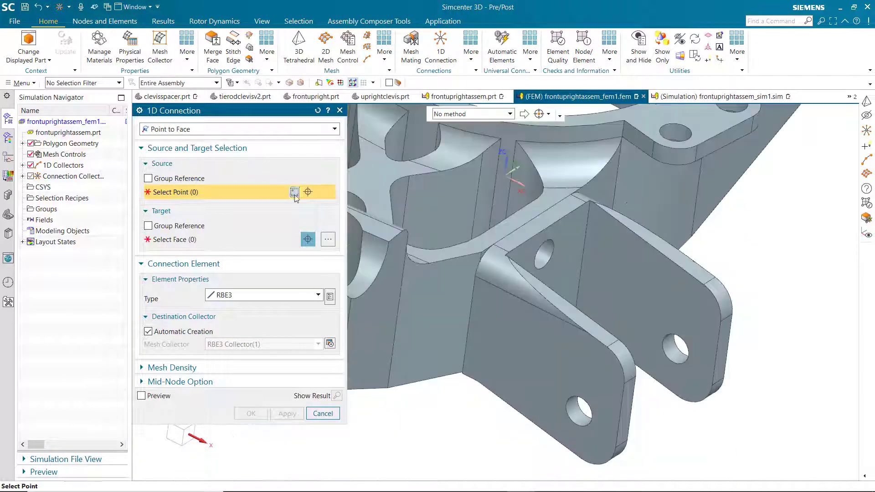
{"action": "left_click", "coordinate": [294, 193]}
{"action": "left_click", "coordinate": [678, 348]}
{"action": "left_click", "coordinate": [577, 415]}
{"action": "middle_click", "coordinate": [577, 415]}
{"action": "left_click", "coordinate": [577, 412]}
{"action": "left_click", "coordinate": [287, 413]}
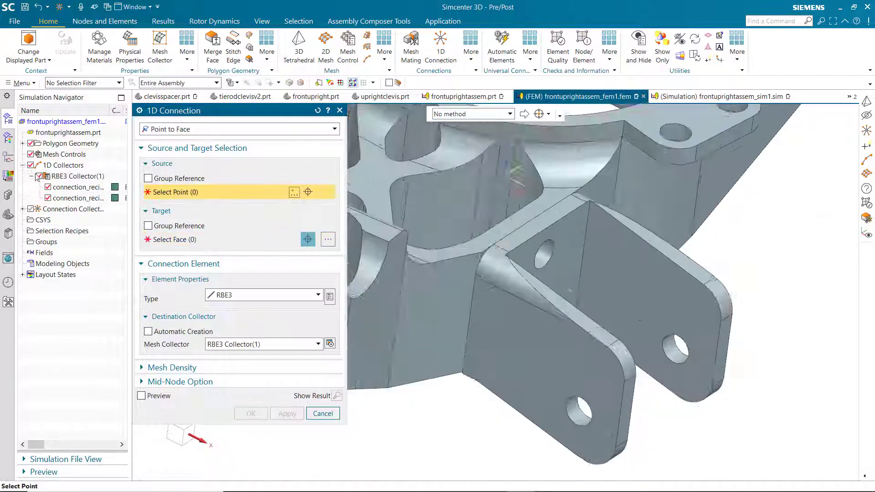
Step: Create an RBE3 Point to Face connection for the upright's integral lower clevis, with its source between the two holes and both hole faces as targets
{"action": "scroll", "coordinate": [592, 273], "scroll_direction": "down", "scroll_amount": 4}
{"action": "scroll", "coordinate": [475, 269], "scroll_direction": "up", "scroll_amount": 5}
{"action": "left_click", "coordinate": [294, 193]}
{"action": "left_click", "coordinate": [457, 326]}
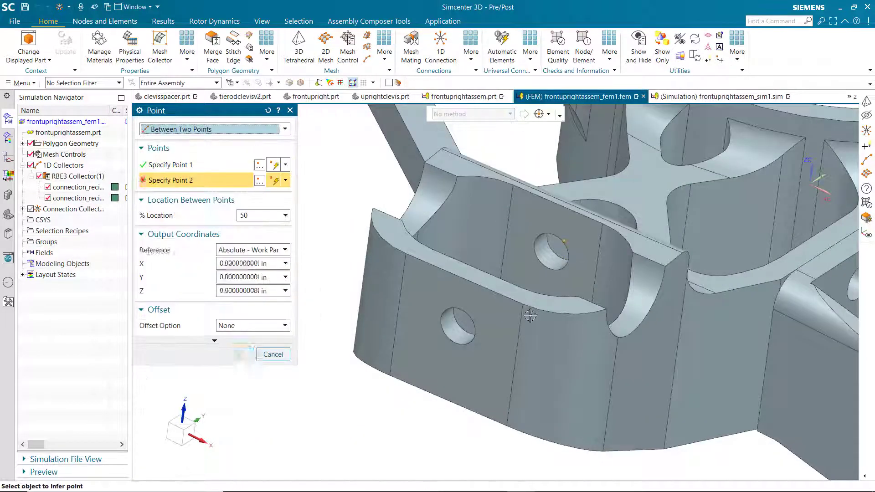
{"action": "left_click", "coordinate": [547, 250]}
{"action": "middle_click", "coordinate": [546, 250]}
{"action": "left_click", "coordinate": [542, 250]}
{"action": "left_click", "coordinate": [457, 326]}
{"action": "left_click", "coordinate": [251, 413]}
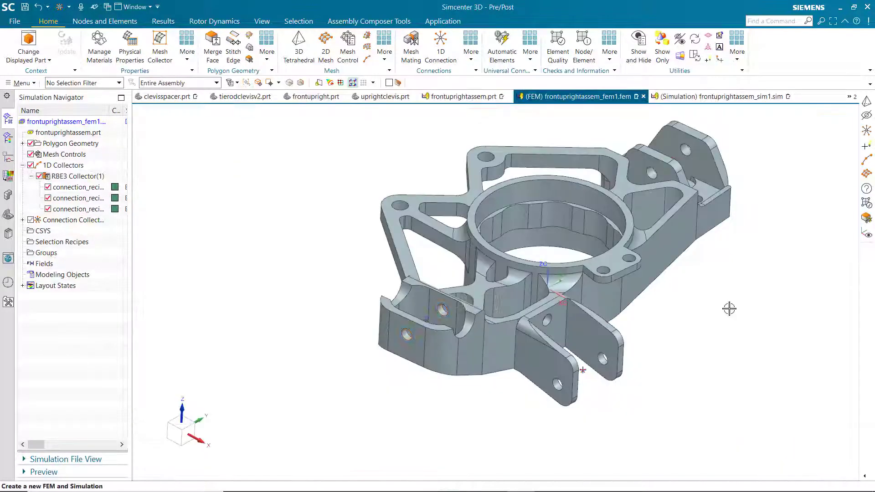
Step: Start a CTETRA(10) 3D tetrahedral mesh on the main upright body with an element size of 0.2 in
{"action": "left_click", "coordinate": [301, 52]}
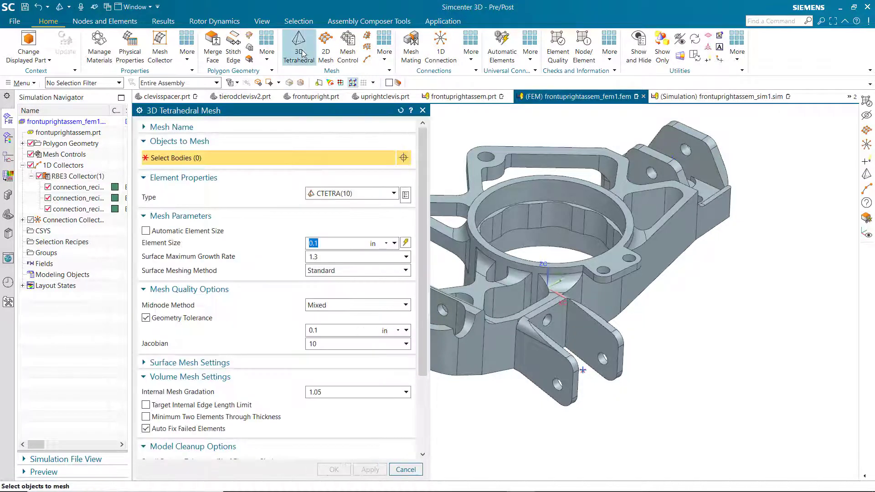
{"action": "left_click", "coordinate": [498, 163]}
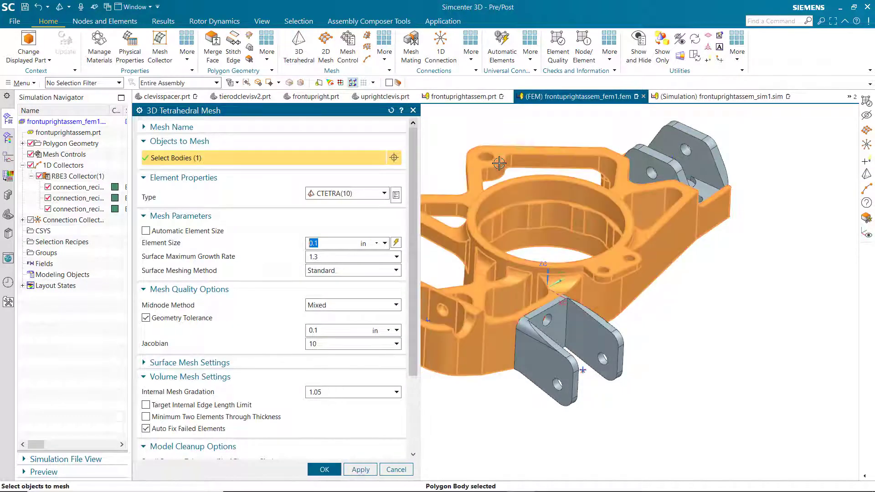
{"action": "type", "text": "0.243"}
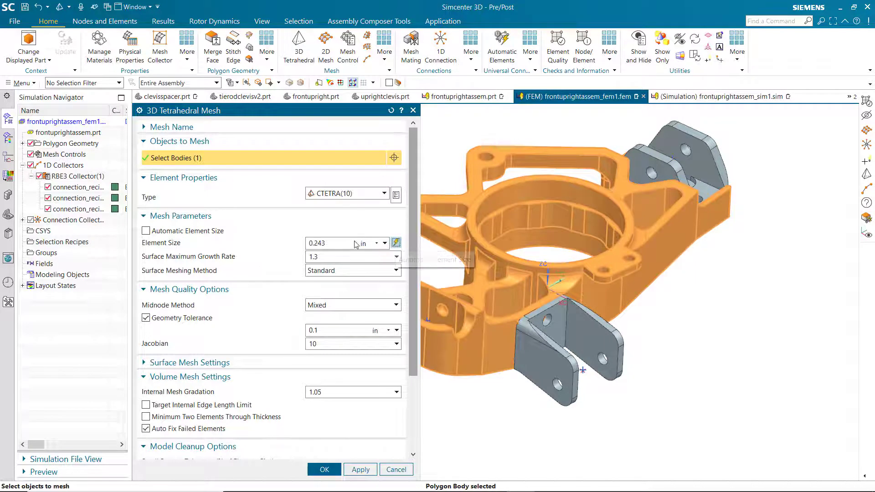
{"action": "left_click_drag", "start_coordinate": [325, 244], "coordinate": [320, 244]}
{"action": "scroll", "coordinate": [280, 274], "scroll_direction": "down", "scroll_amount": 3}
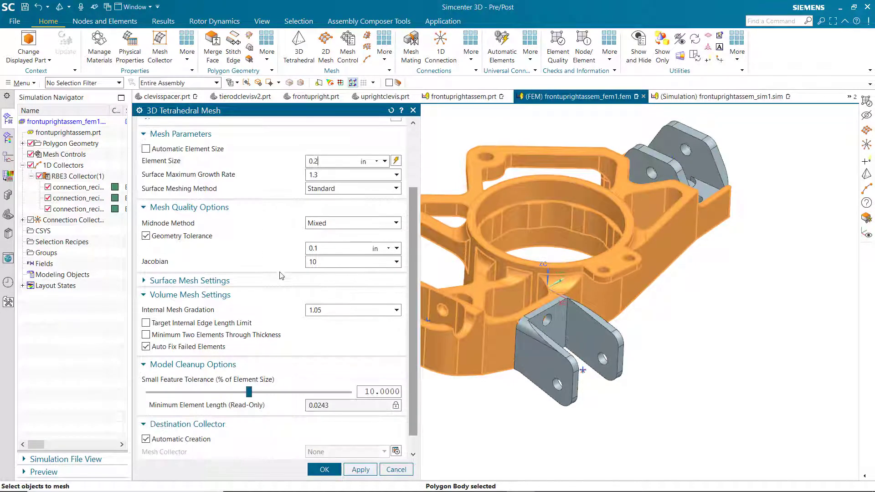
Step: Create a solid mesh collector with a PSOLID property using library Steel, and generate the upright body's mesh in it
{"action": "left_click", "coordinate": [395, 451]}
{"action": "left_click", "coordinate": [296, 218]}
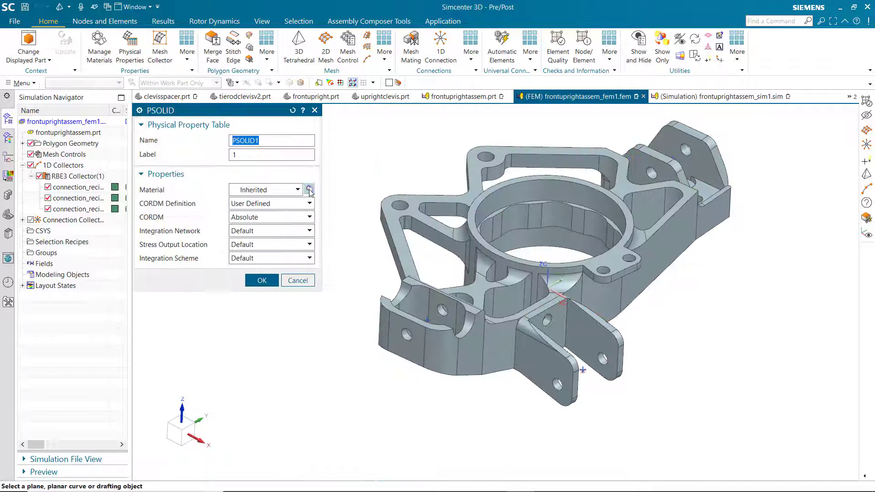
{"action": "left_click", "coordinate": [322, 289]}
{"action": "scroll", "coordinate": [192, 300], "scroll_direction": "down", "scroll_amount": 15}
{"action": "double_click", "coordinate": [165, 282]}
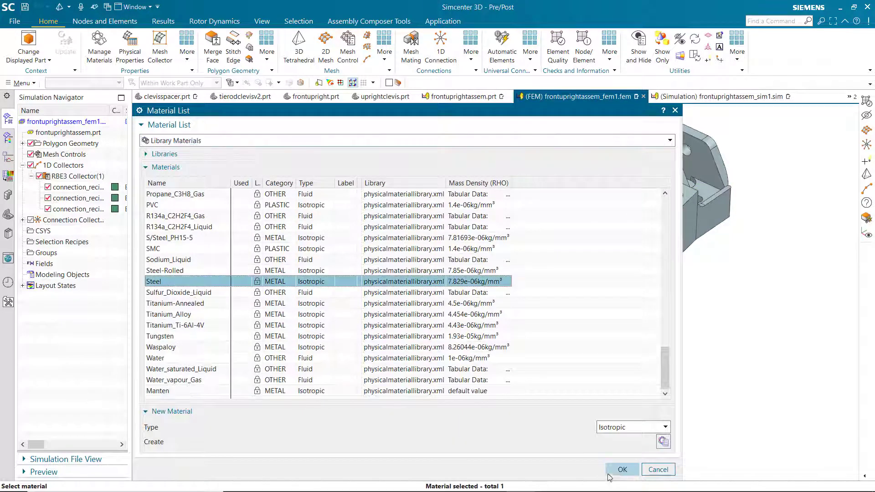
{"action": "left_click", "coordinate": [256, 294]}
{"action": "left_click", "coordinate": [276, 260]}
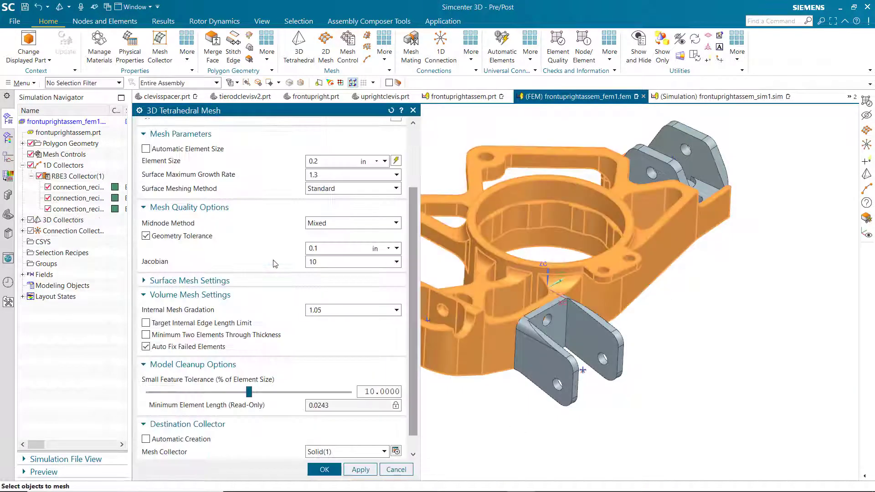
{"action": "left_click", "coordinate": [361, 469]}
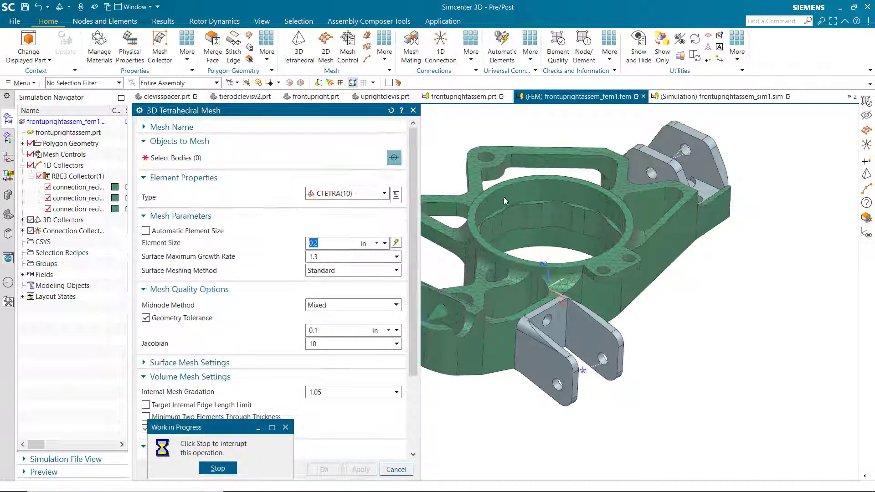
Step: Mesh the upper clevis and the tie-rod clevis with CTETRA(10) elements at 0.2 in in the same solid collector
{"action": "scroll", "coordinate": [504, 200], "scroll_direction": "up", "scroll_amount": 4}
{"action": "scroll", "coordinate": [504, 200], "scroll_direction": "down", "scroll_amount": 4}
{"action": "middle_click_drag", "start_coordinate": [538, 255], "coordinate": [566, 320]}
{"action": "scroll", "coordinate": [566, 320], "scroll_direction": "up", "scroll_amount": 8}
{"action": "scroll", "coordinate": [566, 319], "scroll_direction": "down", "scroll_amount": 10}
{"action": "left_click", "coordinate": [720, 165]}
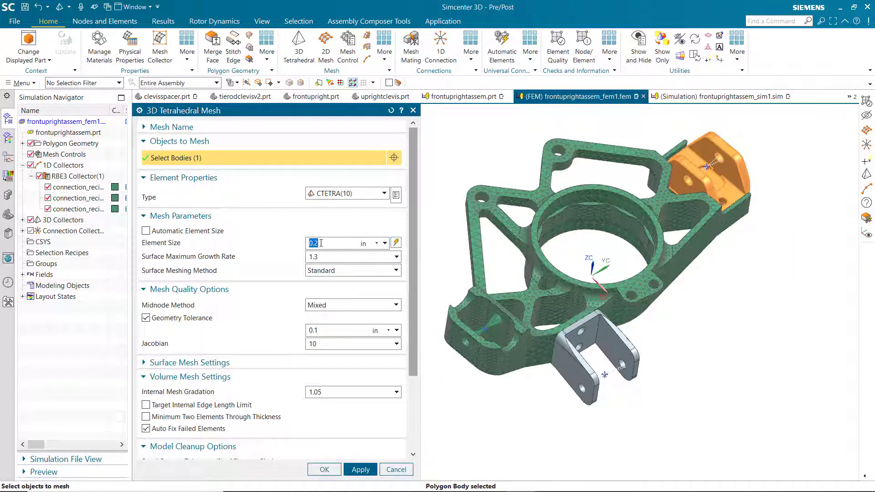
{"action": "left_click", "coordinate": [360, 470]}
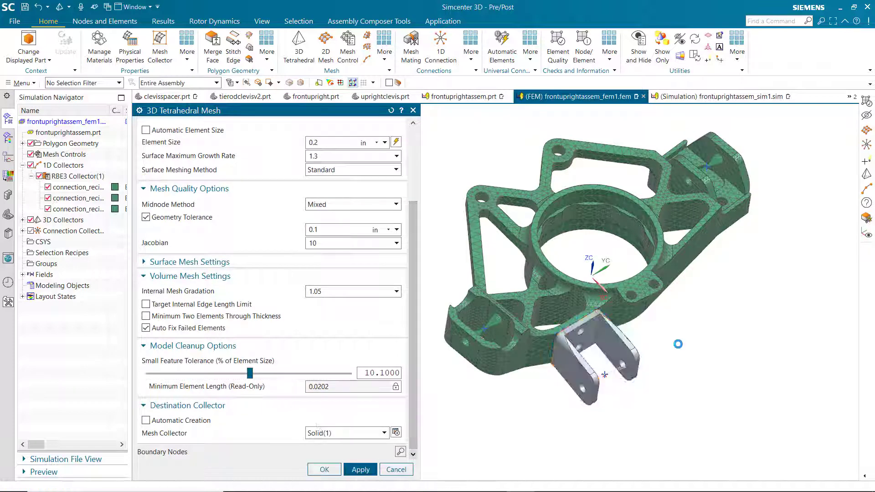
{"action": "middle_click_drag", "start_coordinate": [652, 301], "coordinate": [630, 289]}
{"action": "scroll", "coordinate": [630, 289], "scroll_direction": "up", "scroll_amount": 8}
{"action": "left_click", "coordinate": [519, 187]}
{"action": "left_click", "coordinate": [324, 470]}
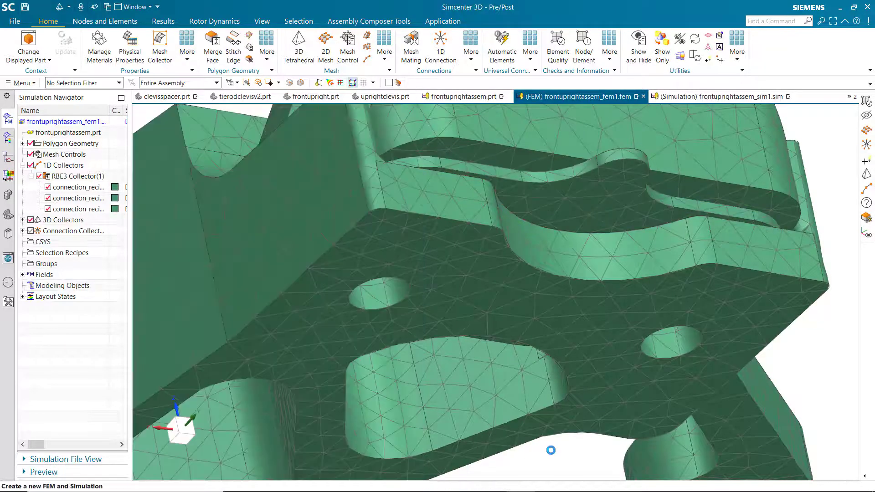
Step: Create automatic mesh mating conditions across all faces of the assembly, using All Pairs and a 0.001 in search distance
{"action": "scroll", "coordinate": [551, 451], "scroll_direction": "down", "scroll_amount": 5}
{"action": "middle_click_drag", "start_coordinate": [635, 393], "coordinate": [629, 408]}
{"action": "key", "text": "ctrl+f"}
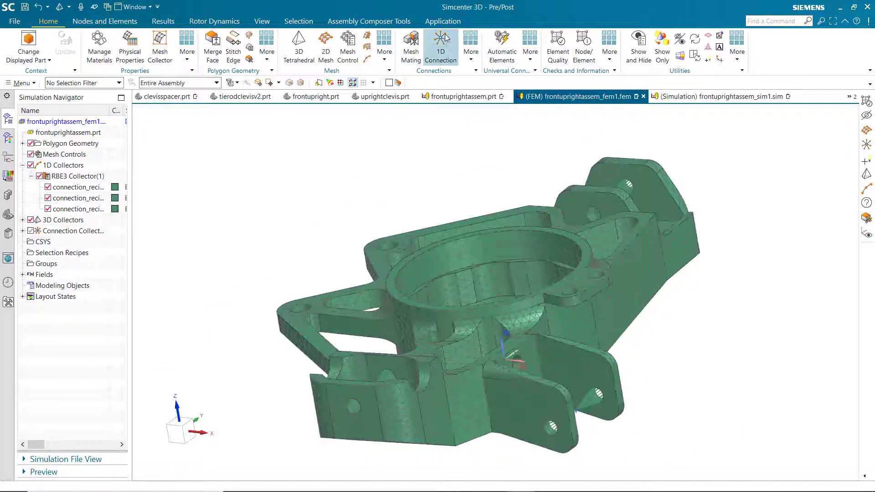
{"action": "left_click", "coordinate": [412, 46]}
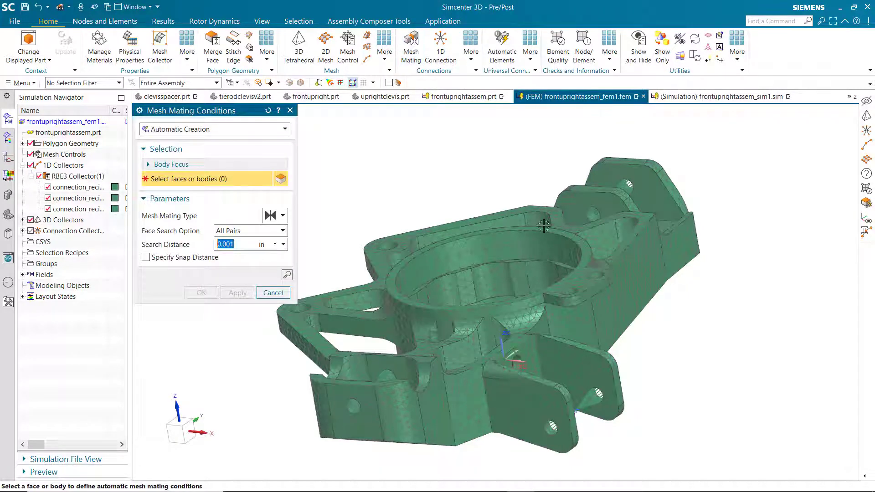
{"action": "scroll", "coordinate": [761, 270], "scroll_direction": "down", "scroll_amount": 1}
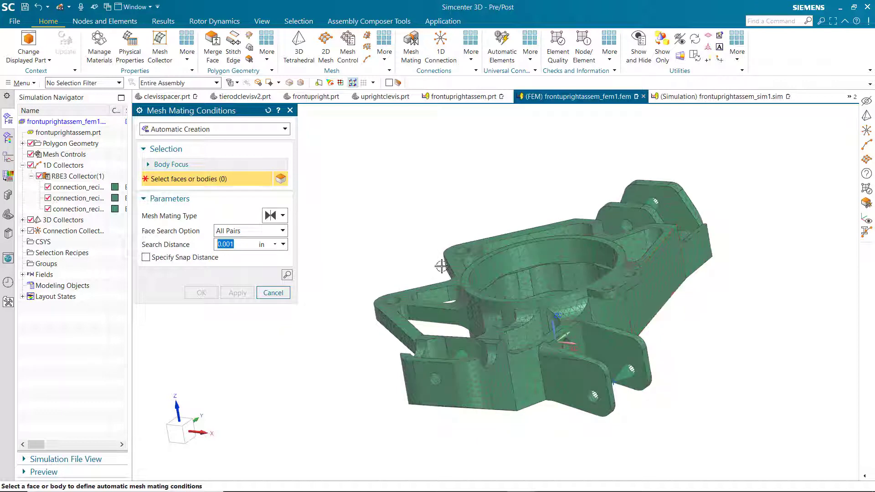
{"action": "left_click_drag", "start_coordinate": [324, 150], "coordinate": [780, 434]}
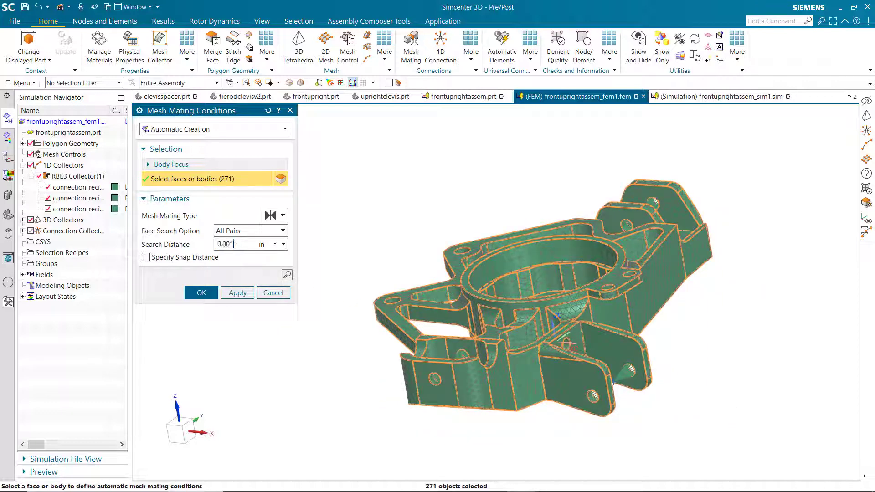
{"action": "left_click", "coordinate": [201, 293]}
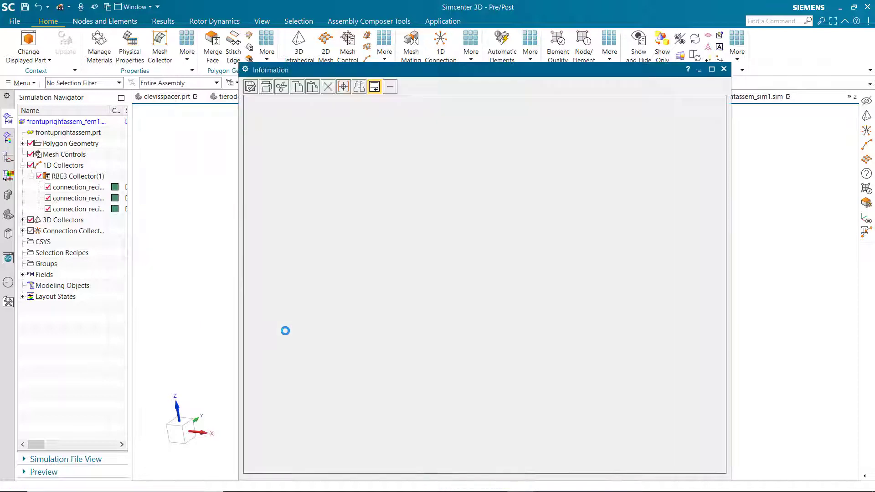
{"action": "left_click", "coordinate": [724, 69]}
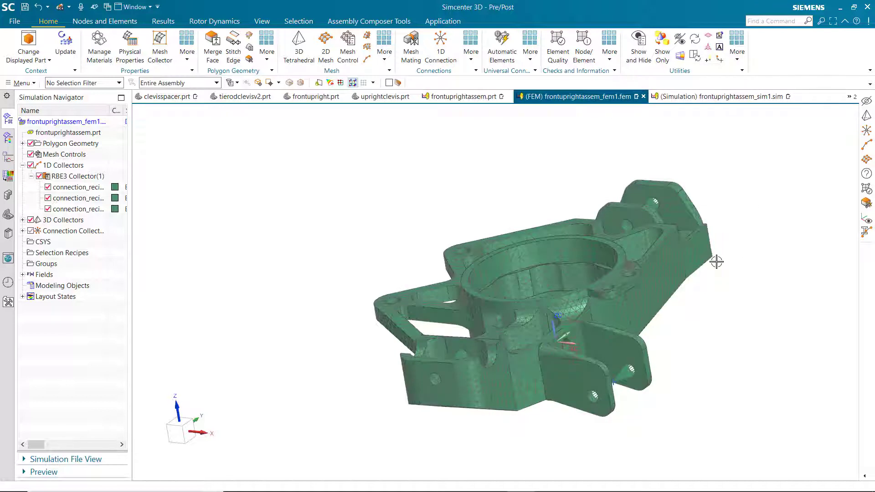
Step: Make the mesh mating conditions show through the model and examine where they sit between the clevises and the upright
{"action": "left_click", "coordinate": [23, 231]}
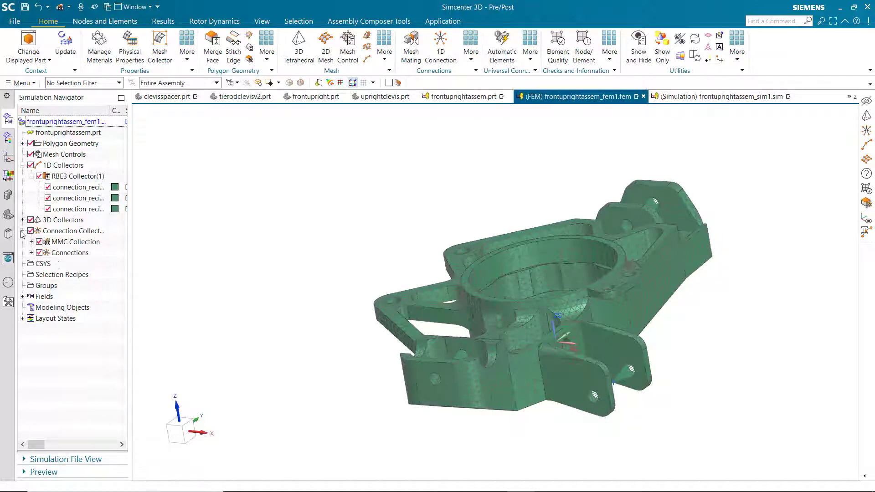
{"action": "left_click", "coordinate": [31, 241]}
{"action": "right_click", "coordinate": [73, 242]}
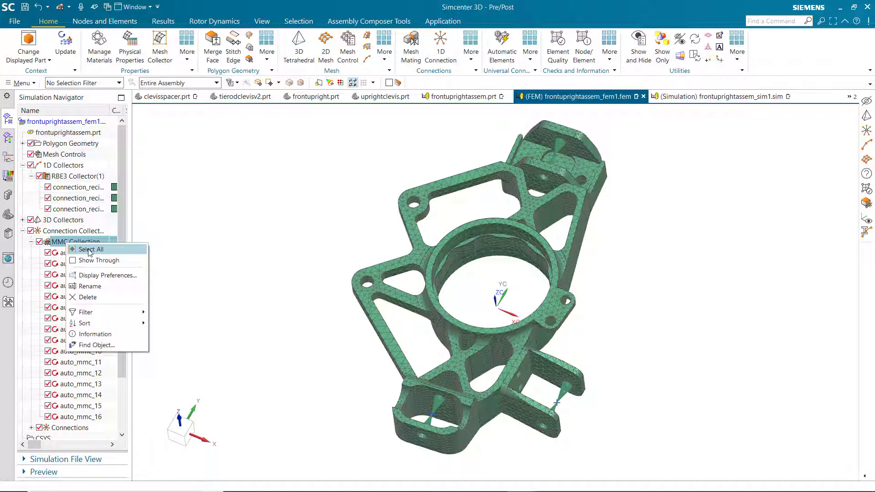
{"action": "left_click", "coordinate": [71, 262]}
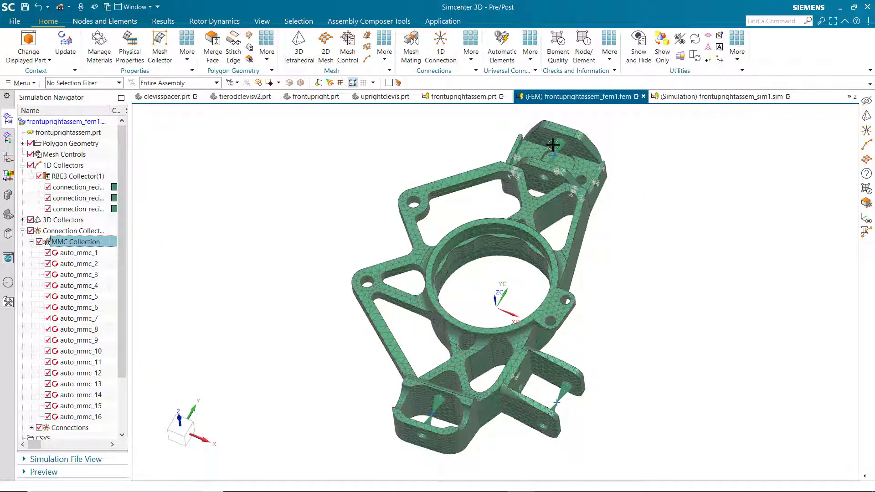
{"action": "scroll", "coordinate": [529, 173], "scroll_direction": "up", "scroll_amount": 5}
{"action": "middle_click_drag", "start_coordinate": [508, 174], "coordinate": [520, 217]}
{"action": "scroll", "coordinate": [511, 183], "scroll_direction": "down", "scroll_amount": 3}
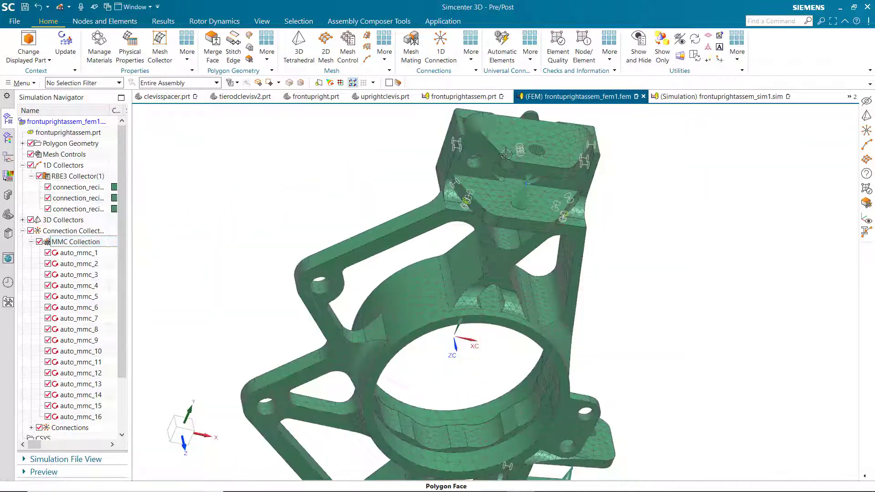
{"action": "middle_click_drag", "start_coordinate": [506, 154], "coordinate": [525, 414]}
{"action": "scroll", "coordinate": [525, 413], "scroll_direction": "up", "scroll_amount": 4}
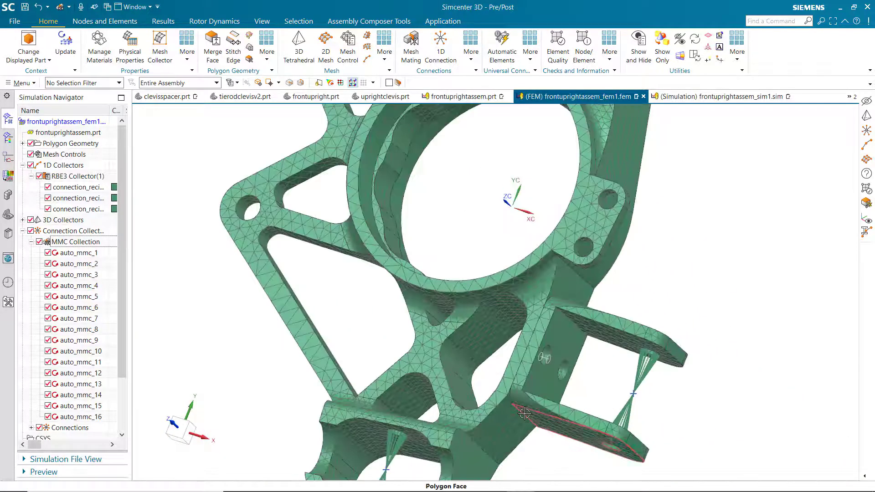
Step: Turn off the show-through display of the mesh mating conditions
{"action": "key", "text": "ctrl+f"}
{"action": "right_click", "coordinate": [73, 242]}
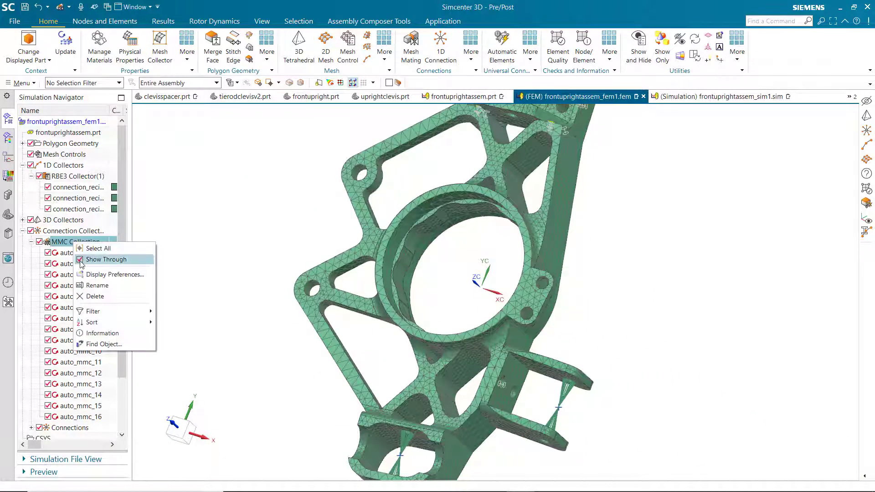
{"action": "left_click", "coordinate": [81, 260]}
{"action": "middle_click_drag", "start_coordinate": [547, 301], "coordinate": [596, 312]}
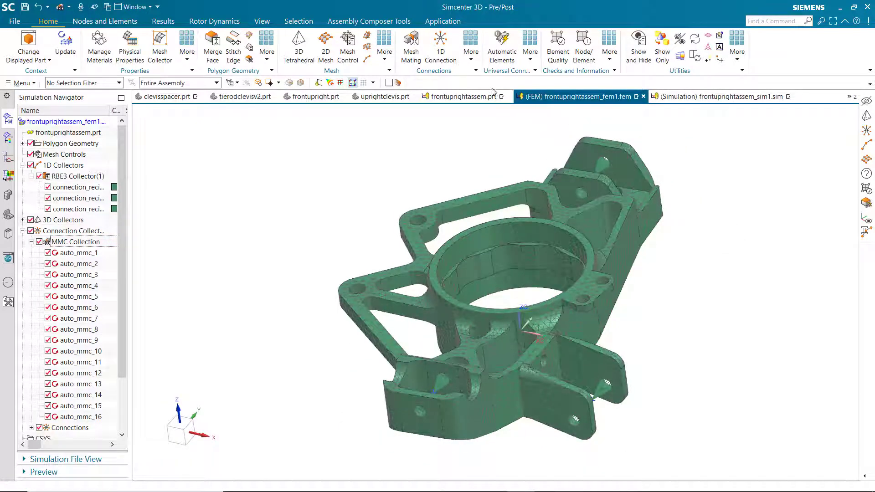
Step: Hide the 3D meshes and start a Point to Face connection with its source point between two opposite points on the central bearing bore's edge
{"action": "left_click", "coordinate": [450, 52]}
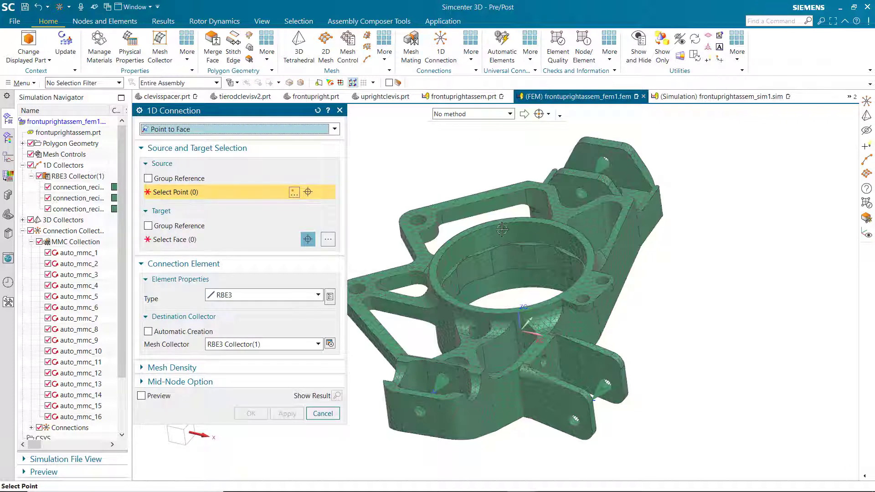
{"action": "middle_click_drag", "start_coordinate": [502, 230], "coordinate": [510, 246]}
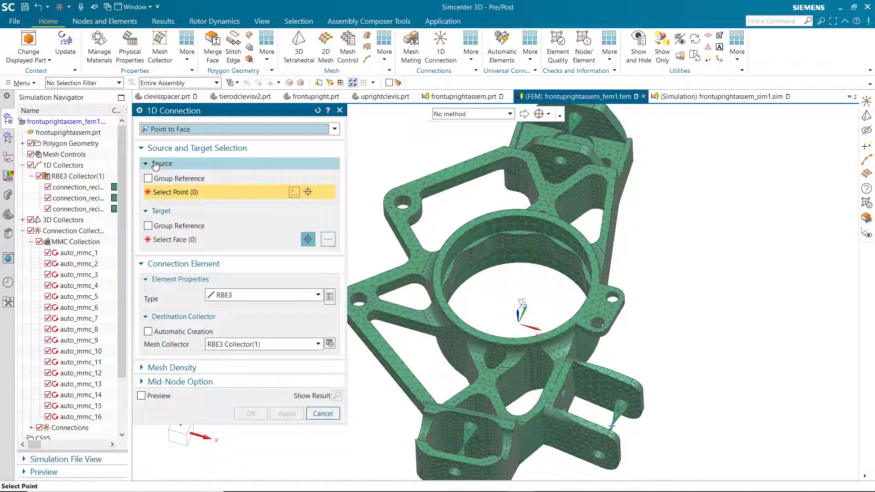
{"action": "left_click", "coordinate": [30, 220]}
{"action": "scroll", "coordinate": [514, 246], "scroll_direction": "up", "scroll_amount": 4}
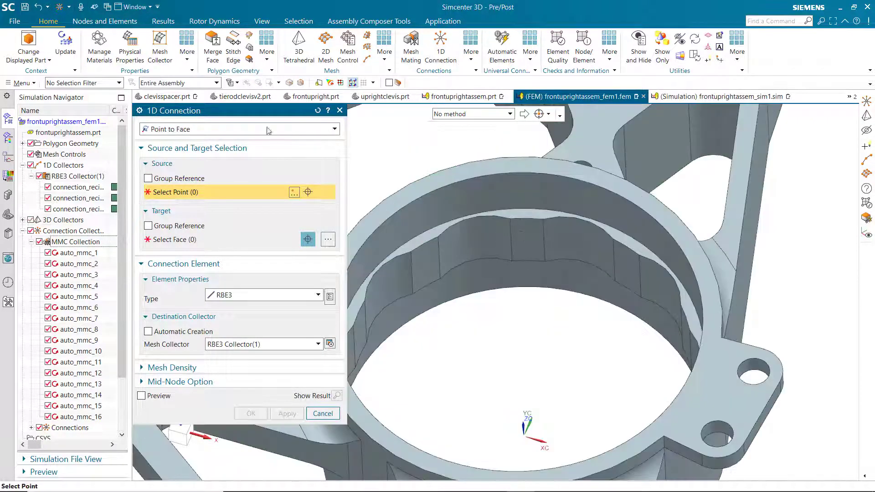
{"action": "left_click", "coordinate": [294, 193]}
{"action": "left_click", "coordinate": [246, 129]}
{"action": "left_click", "coordinate": [215, 250]}
{"action": "left_click", "coordinate": [512, 290]}
{"action": "left_click", "coordinate": [517, 471]}
{"action": "left_click", "coordinate": [239, 354]}
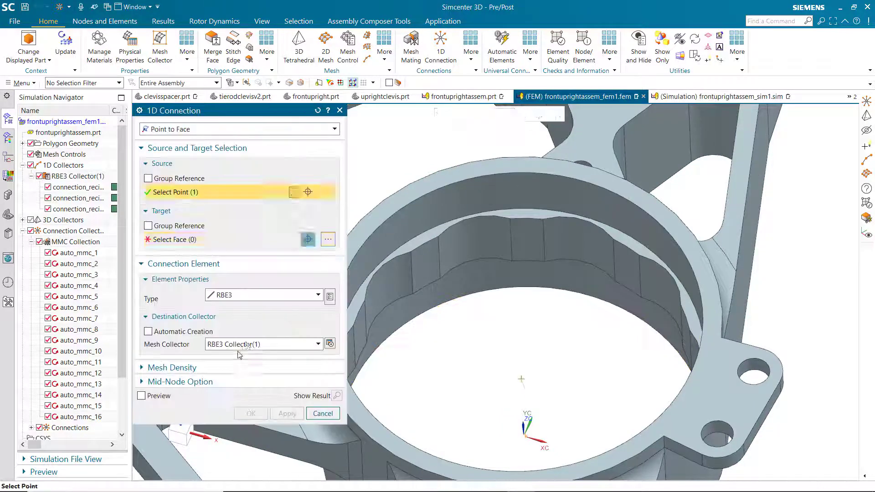
{"action": "left_click", "coordinate": [259, 240]}
{"action": "left_click", "coordinate": [490, 235]}
{"action": "left_click", "coordinate": [483, 114]}
{"action": "left_click", "coordinate": [456, 149]}
{"action": "left_click", "coordinate": [635, 244]}
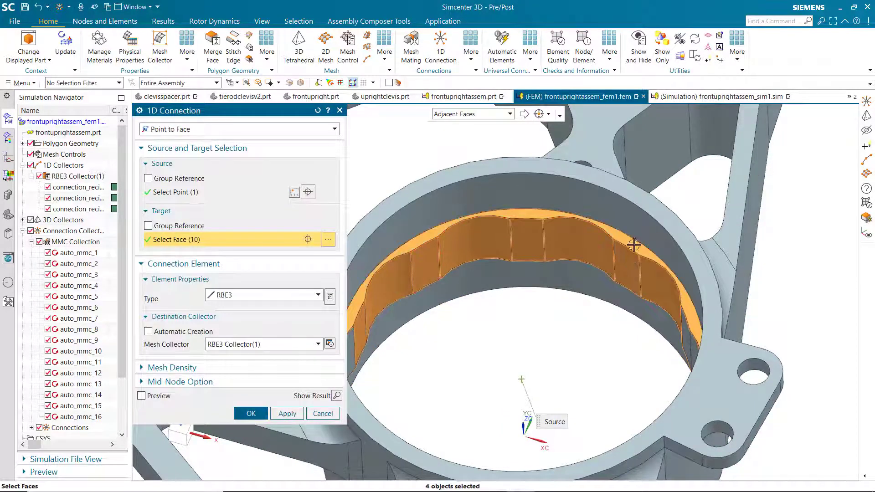
{"action": "middle_click_drag", "start_coordinate": [635, 244], "coordinate": [515, 264]}
{"action": "key", "text": "Escape"}
{"action": "left_click", "coordinate": [498, 116]}
{"action": "left_click", "coordinate": [451, 126]}
Step: Select the scalloped inner faces around the central bearing bore individually as the connection's target faces
{"action": "left_click", "coordinate": [663, 275]}
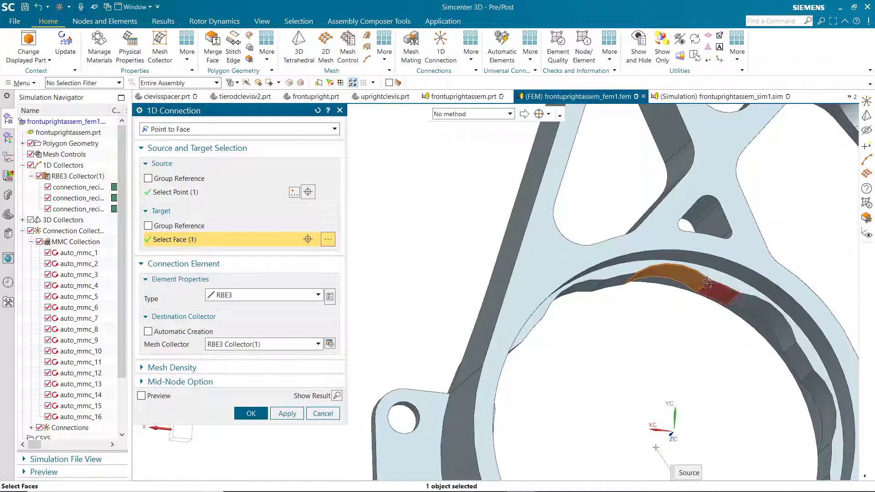
{"action": "left_click", "coordinate": [725, 294]}
{"action": "scroll", "coordinate": [747, 357], "scroll_direction": "down", "scroll_amount": 4}
{"action": "scroll", "coordinate": [774, 319], "scroll_direction": "up", "scroll_amount": 5}
{"action": "middle_click_drag", "start_coordinate": [800, 279], "coordinate": [770, 215]}
{"action": "left_click", "coordinate": [738, 310]}
{"action": "left_click", "coordinate": [683, 346]}
{"action": "left_click", "coordinate": [624, 354]}
{"action": "left_click", "coordinate": [439, 319]}
{"action": "middle_click_drag", "start_coordinate": [397, 273], "coordinate": [460, 255]}
{"action": "left_click", "coordinate": [447, 177]}
{"action": "left_click", "coordinate": [439, 246]}
{"action": "left_click", "coordinate": [428, 178]}
{"action": "middle_click_drag", "start_coordinate": [480, 341], "coordinate": [392, 273]}
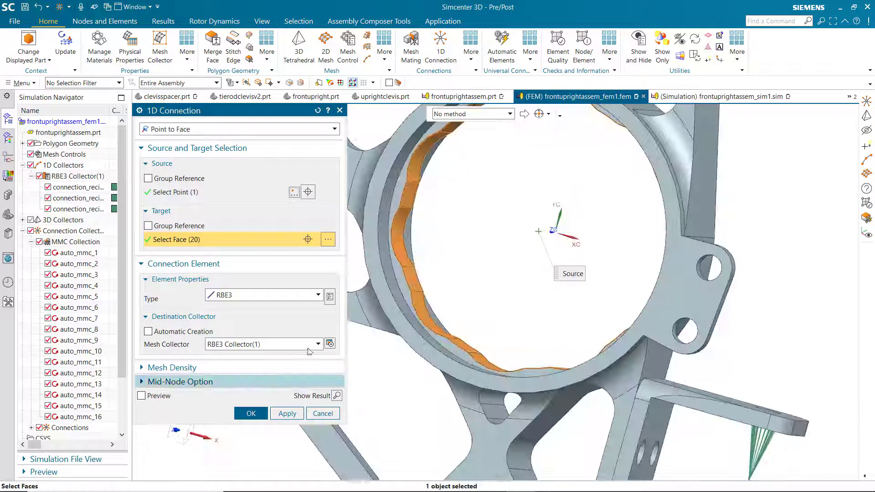
Step: Create the bore's Point to Face connection as RBE3 in RBE3 Collector(1), and update the finite element model
{"action": "left_click", "coordinate": [230, 297]}
{"action": "left_click", "coordinate": [230, 297]}
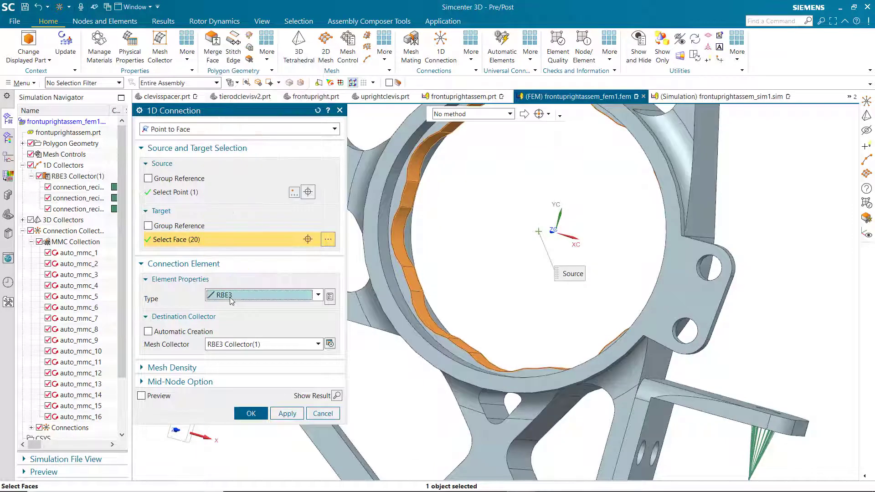
{"action": "left_click", "coordinate": [250, 413]}
{"action": "scroll", "coordinate": [269, 306], "scroll_direction": "down", "scroll_amount": 4}
{"action": "middle_click_drag", "start_coordinate": [448, 234], "coordinate": [437, 206]}
{"action": "middle_click_drag", "start_coordinate": [438, 206], "coordinate": [622, 157], "text": "shift"}
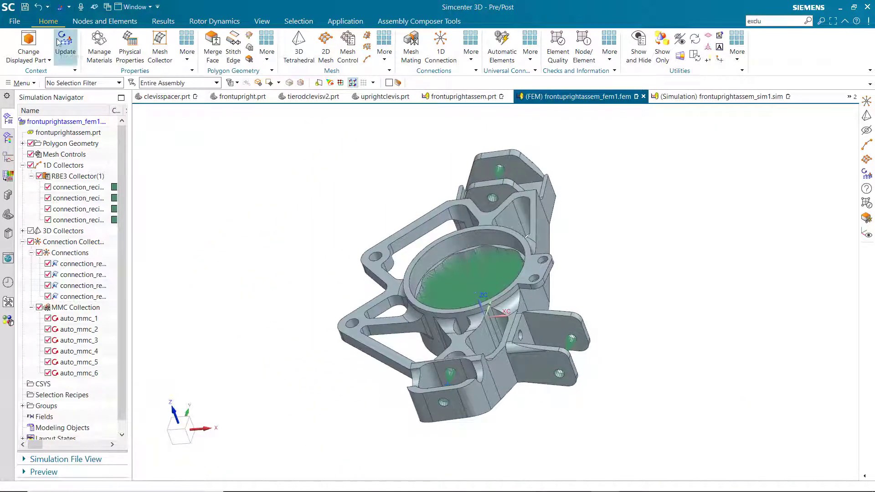
{"action": "left_click", "coordinate": [57, 40]}
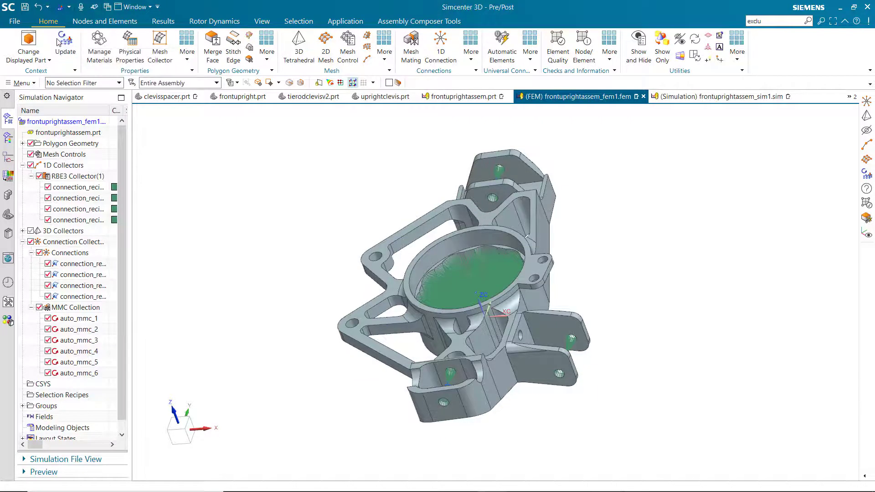
Step: In frontuprightassem_sim1.sim, apply a fixed constraint to the center points of the clevis hole connections
{"action": "left_click", "coordinate": [723, 96]}
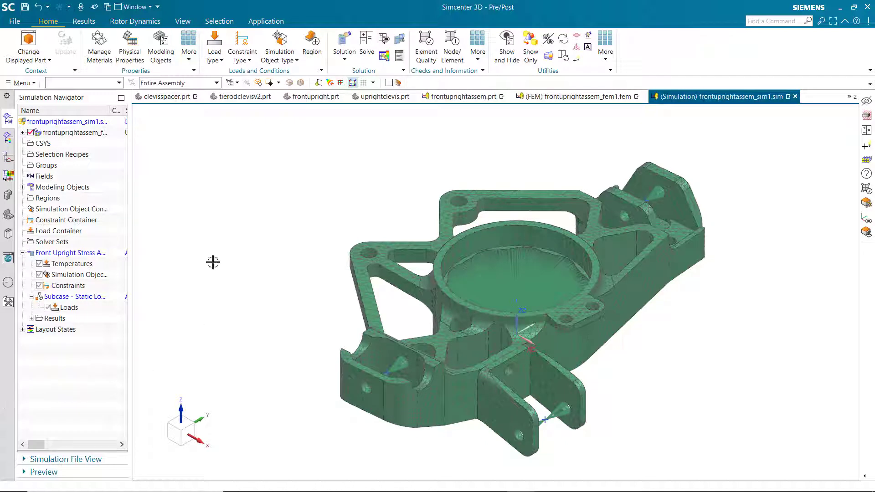
{"action": "left_click", "coordinate": [248, 57]}
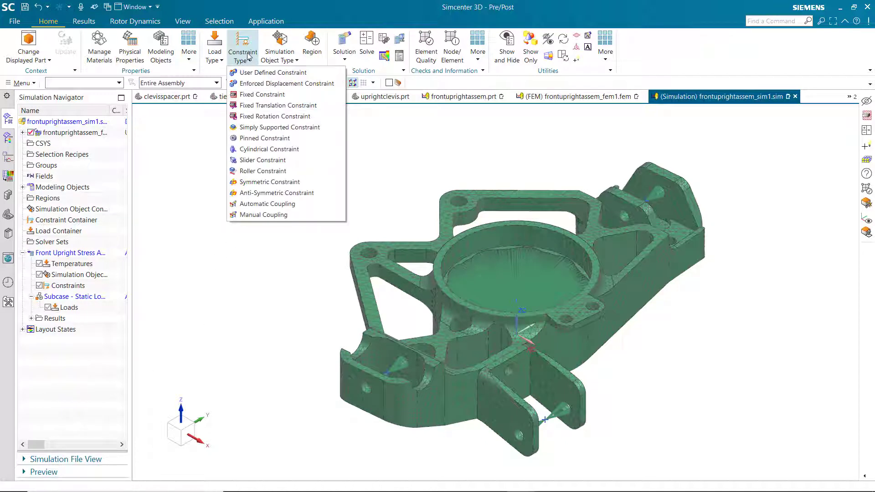
{"action": "left_click", "coordinate": [251, 94]}
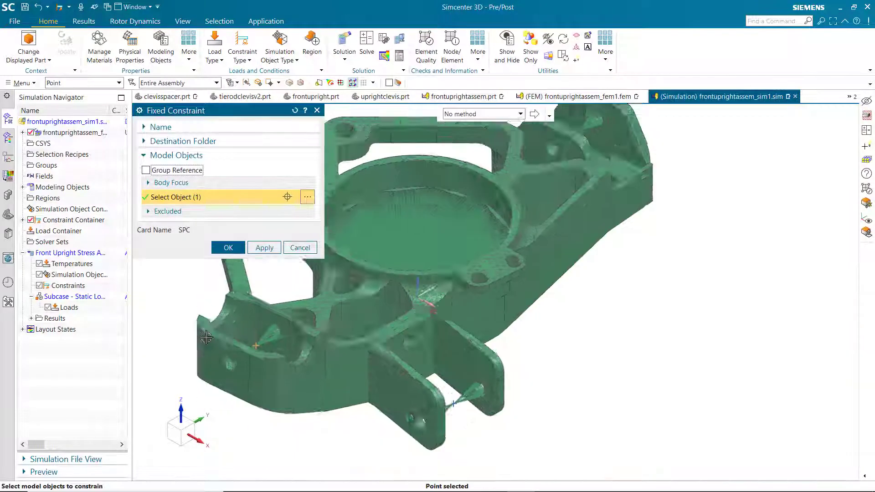
{"action": "scroll", "coordinate": [521, 263], "scroll_direction": "up", "scroll_amount": 3}
{"action": "scroll", "coordinate": [521, 263], "scroll_direction": "down", "scroll_amount": 5}
{"action": "middle_click_drag", "start_coordinate": [521, 263], "coordinate": [638, 319]}
{"action": "left_click", "coordinate": [228, 248]}
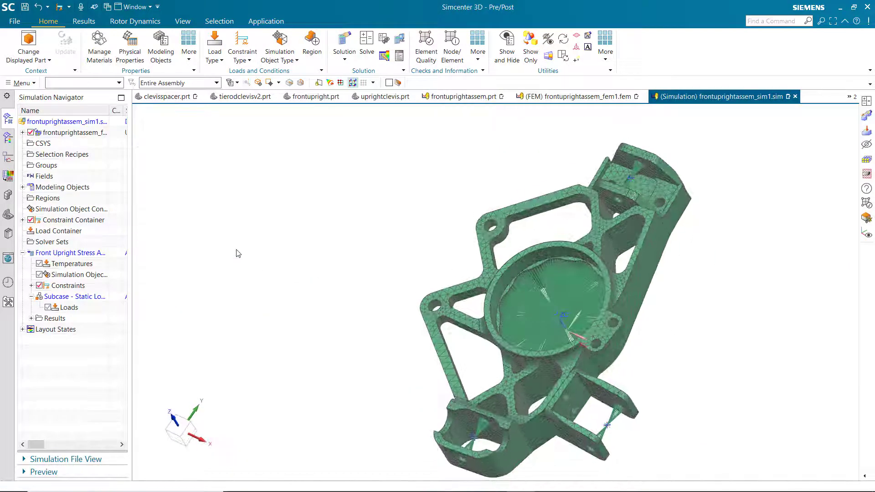
Step: Apply a 120 lbf magnitude-and-direction force along a specified vector to the connection point at the center of the bearing bore
{"action": "left_click", "coordinate": [211, 60]}
{"action": "left_click", "coordinate": [241, 92]}
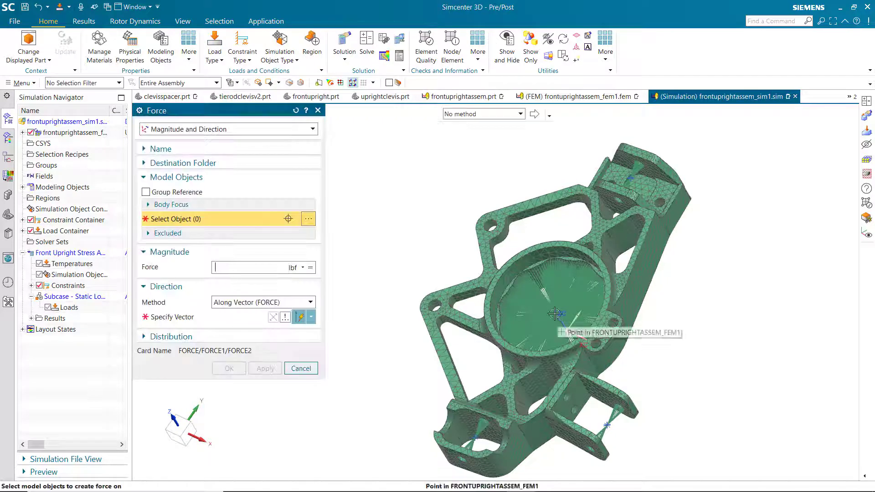
{"action": "scroll", "coordinate": [552, 311], "scroll_direction": "up", "scroll_amount": 5}
{"action": "left_click", "coordinate": [578, 328]}
{"action": "scroll", "coordinate": [578, 328], "scroll_direction": "down", "scroll_amount": 5}
{"action": "middle_click_drag", "start_coordinate": [578, 328], "coordinate": [672, 245]}
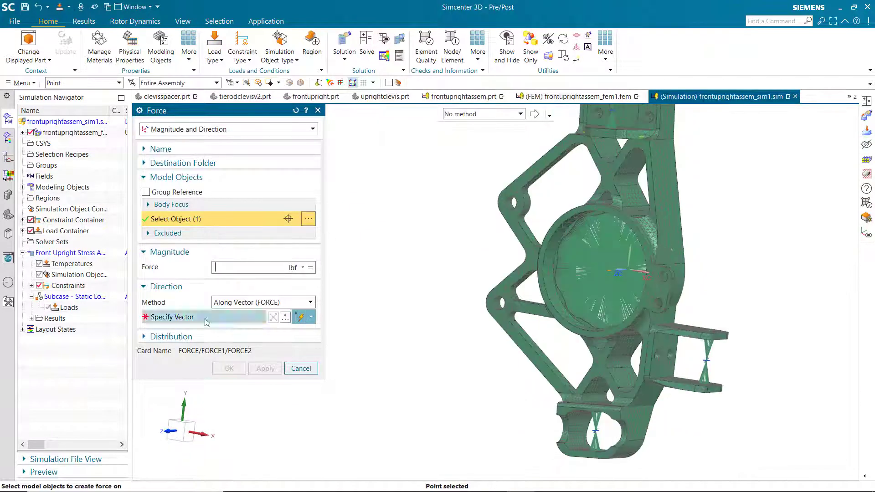
{"action": "left_click", "coordinate": [205, 320]}
{"action": "left_click", "coordinate": [492, 319]}
{"action": "type", "text": "120"}
{"action": "left_click", "coordinate": [229, 368]}
{"action": "scroll", "coordinate": [453, 393], "scroll_direction": "down", "scroll_amount": 1}
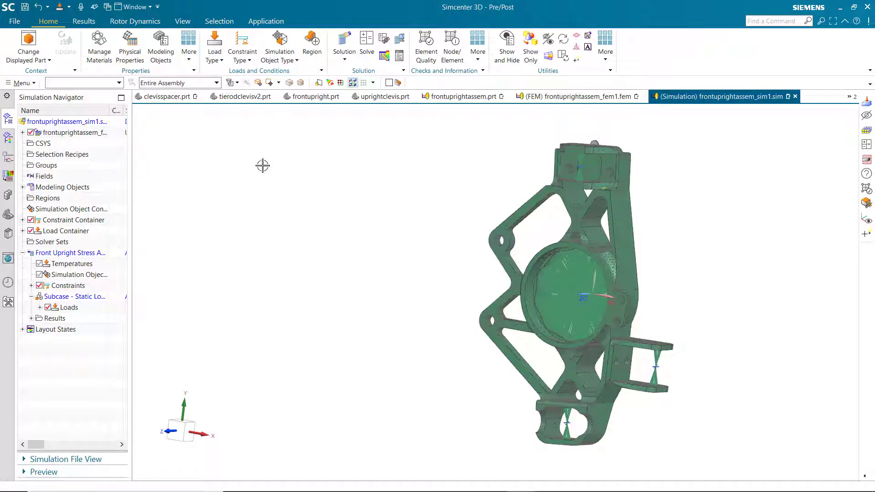
Step: Open the Front Upright Stress Analysis solution's settings and solve it, declining the message review and closing the solver information
{"action": "right_click", "coordinate": [70, 253]}
{"action": "left_click", "coordinate": [95, 273]}
{"action": "left_click", "coordinate": [221, 190]}
{"action": "left_click", "coordinate": [484, 184]}
{"action": "left_click", "coordinate": [546, 183]}
{"action": "left_click", "coordinate": [388, 471]}
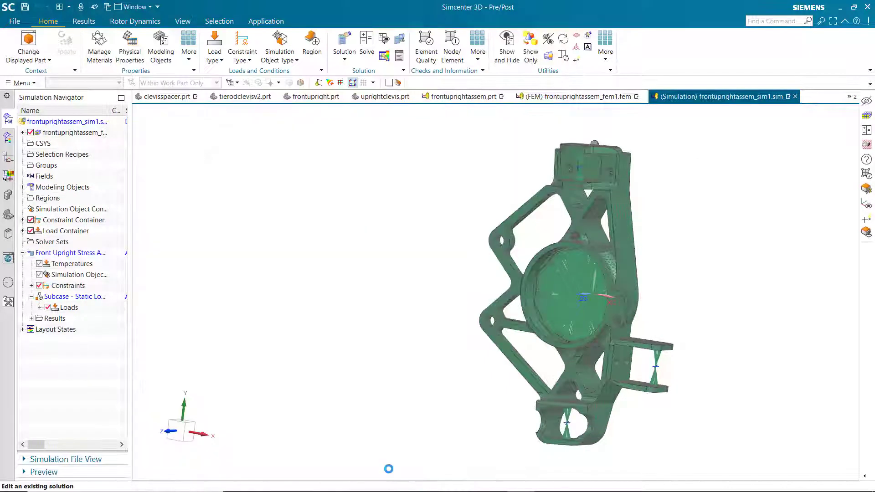
{"action": "left_click", "coordinate": [494, 472]}
{"action": "left_click", "coordinate": [237, 247]}
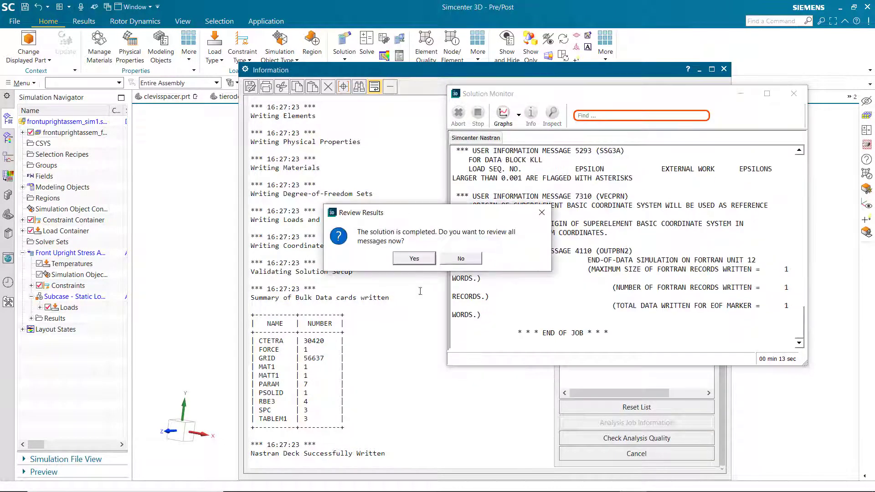
{"action": "left_click", "coordinate": [470, 258]}
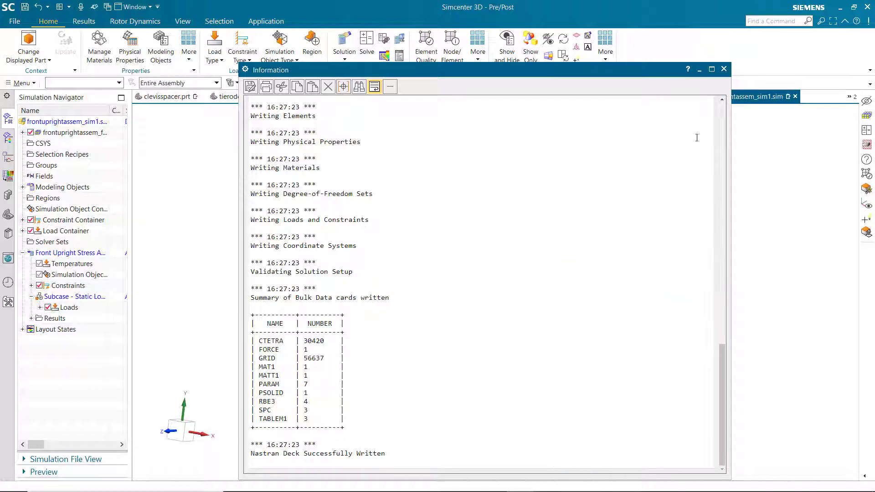
{"action": "left_click", "coordinate": [723, 69]}
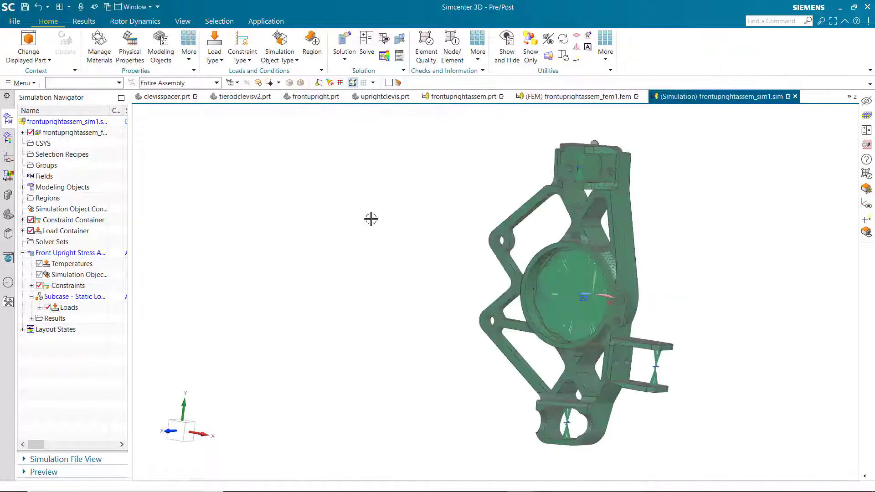
Step: Open the structural results and plot the nodal displacement magnitude with feature edges instead of mesh edges
{"action": "left_click", "coordinate": [31, 318]}
{"action": "double_click", "coordinate": [60, 330]}
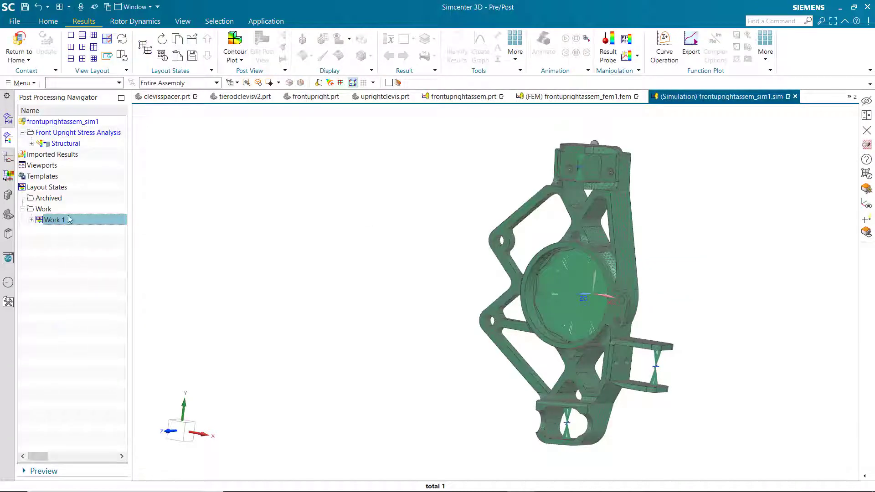
{"action": "left_click", "coordinate": [30, 143]}
{"action": "left_click", "coordinate": [40, 155]}
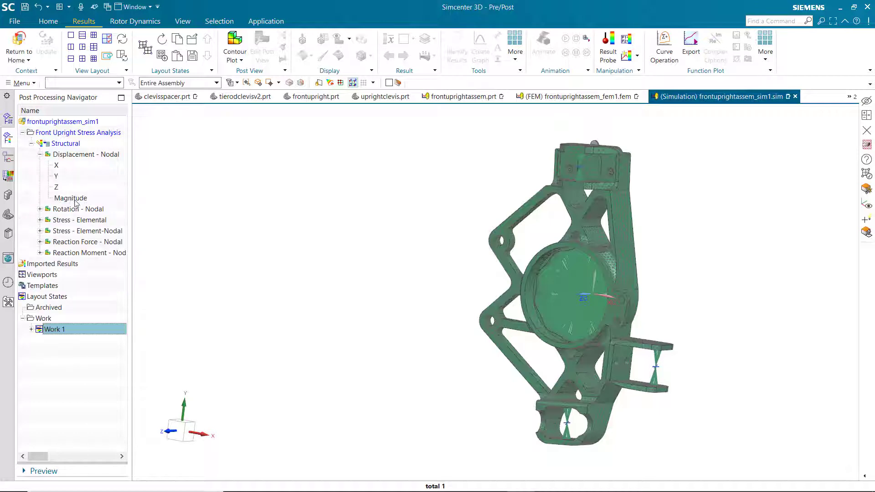
{"action": "double_click", "coordinate": [72, 199]}
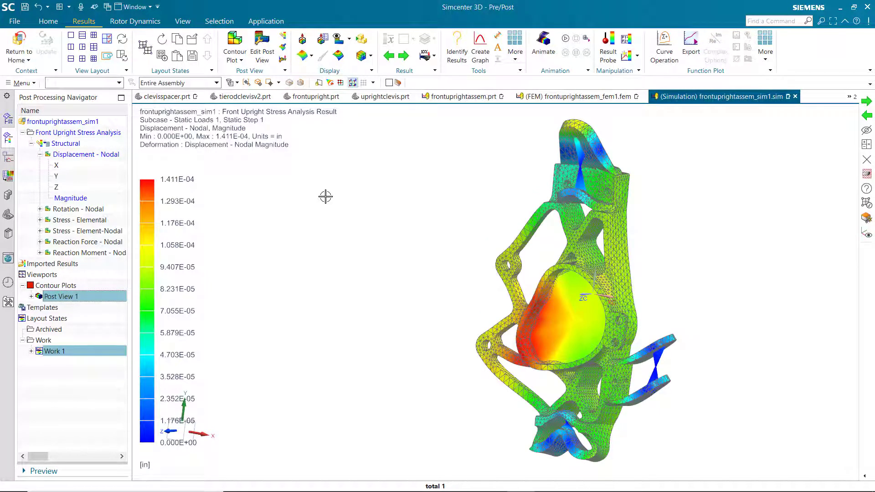
{"action": "left_click", "coordinate": [370, 56]}
{"action": "left_click", "coordinate": [373, 81]}
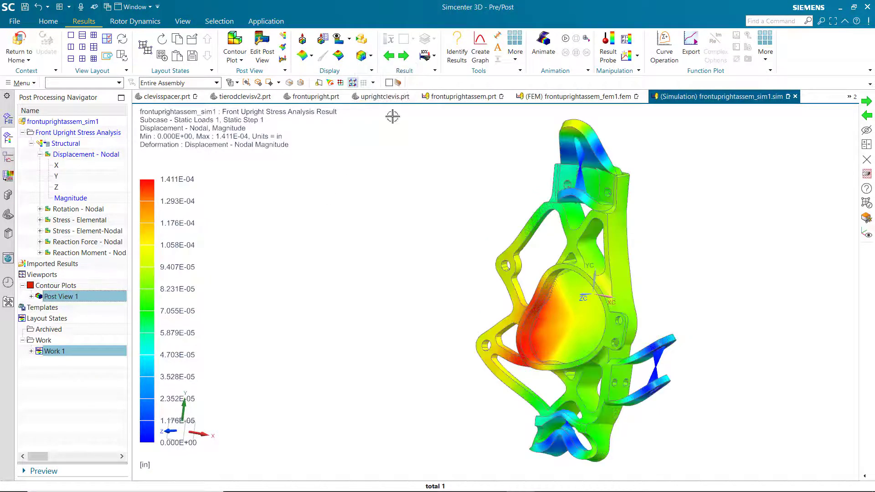
Step: Animate the displacement plot to examine how the upright deforms, and stop the animation
{"action": "left_click", "coordinate": [565, 39]}
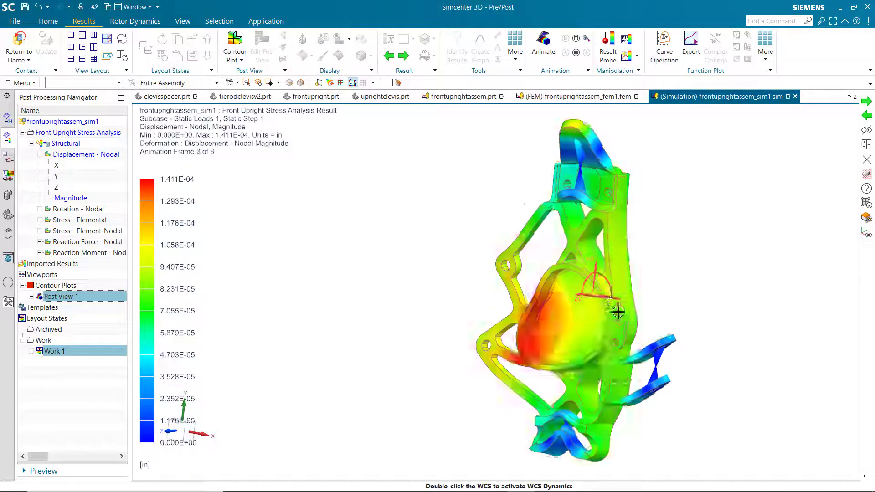
{"action": "mouse_move", "coordinate": [618, 312]}
{"action": "middle_mouse_down"}
{"action": "mouse_move", "coordinate": [599, 314]}
{"action": "mouse_move", "coordinate": [631, 323]}
{"action": "middle_mouse_up"}
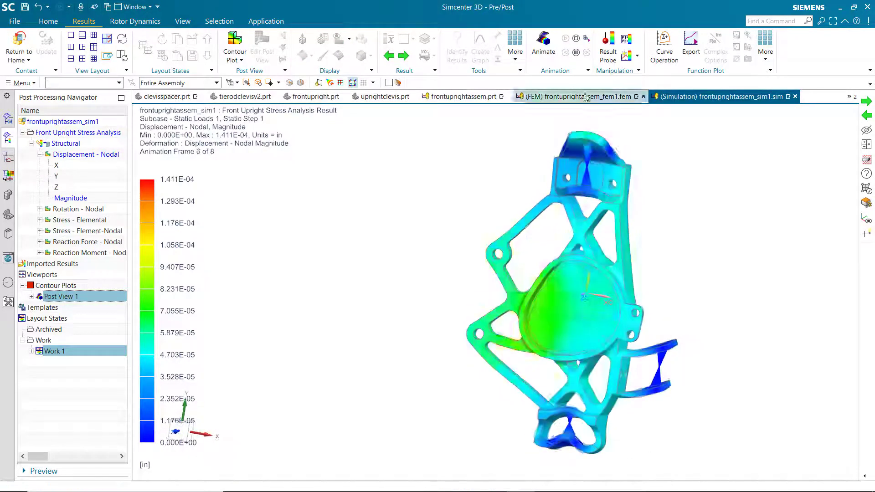
{"action": "left_click", "coordinate": [576, 40]}
Step: Plot the element-nodal Von-Mises stress and display it on the undeformed shape
{"action": "left_click", "coordinate": [40, 231]}
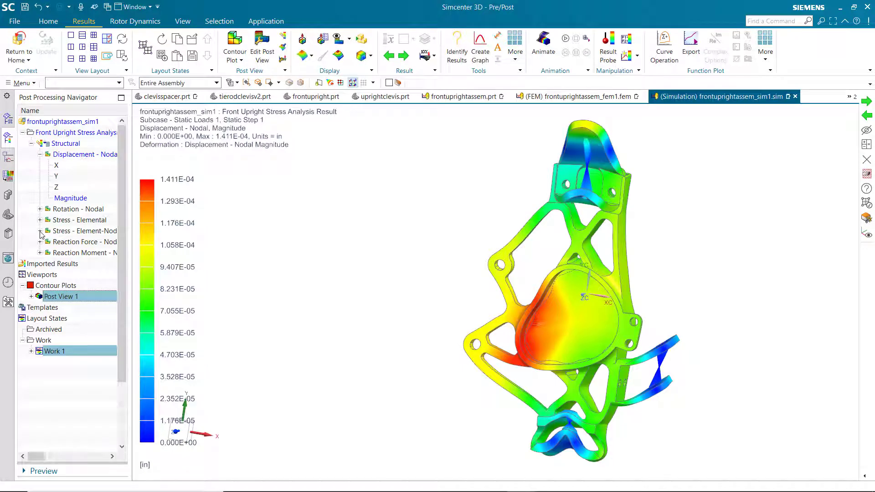
{"action": "double_click", "coordinate": [66, 395]}
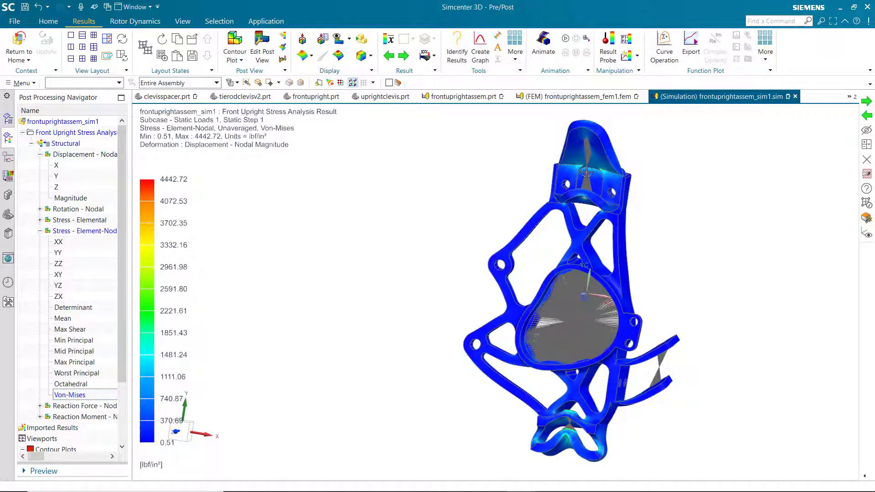
{"action": "scroll", "coordinate": [587, 172], "scroll_direction": "down", "scroll_amount": 3}
{"action": "middle_click_drag", "start_coordinate": [586, 172], "coordinate": [527, 209]}
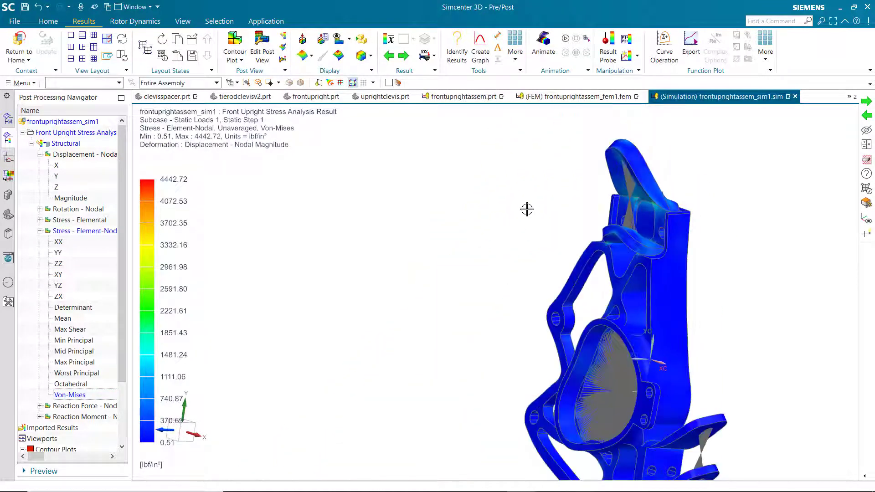
{"action": "scroll", "coordinate": [527, 209], "scroll_direction": "up", "scroll_amount": 2}
{"action": "scroll", "coordinate": [611, 457], "scroll_direction": "down", "scroll_amount": 4}
{"action": "scroll", "coordinate": [503, 463], "scroll_direction": "up", "scroll_amount": 4}
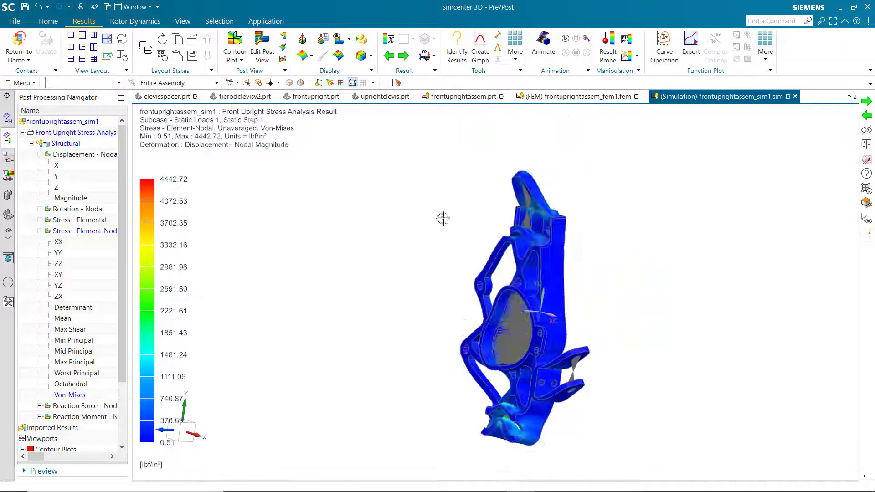
{"action": "left_click", "coordinate": [434, 56]}
{"action": "left_click", "coordinate": [449, 70]}
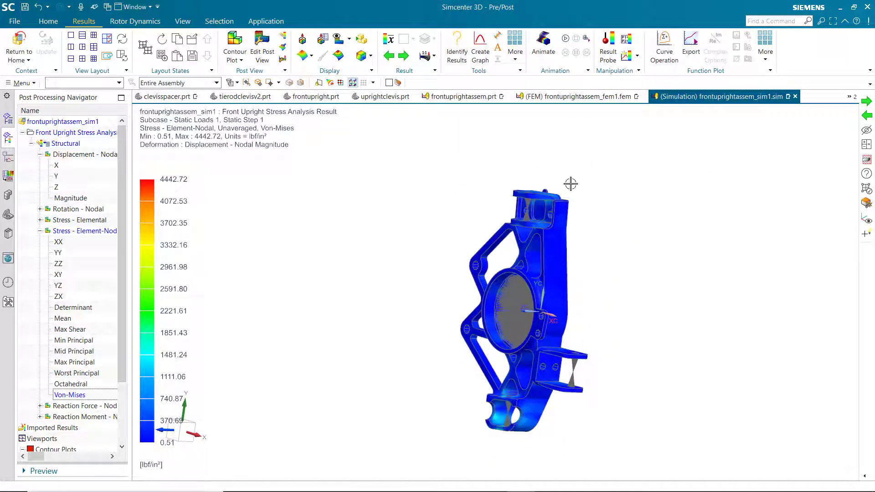
Step: Examine the Von-Mises stress distribution around the lower mount, the upper clevis and the whole upright
{"action": "middle_click_drag", "start_coordinate": [553, 219], "coordinate": [499, 438]}
{"action": "scroll", "coordinate": [506, 460], "scroll_direction": "down", "scroll_amount": 5}
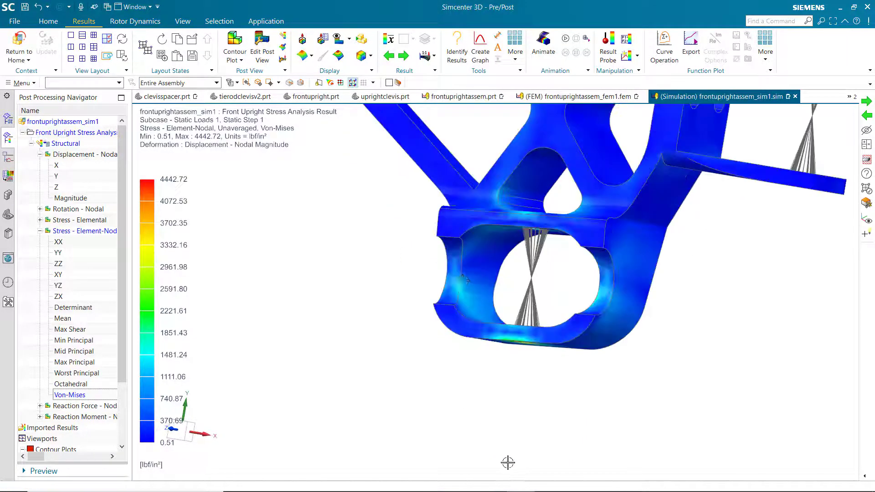
{"action": "scroll", "coordinate": [533, 365], "scroll_direction": "up", "scroll_amount": 4}
{"action": "middle_click_drag", "start_coordinate": [554, 373], "coordinate": [510, 354]}
{"action": "middle_click_drag", "start_coordinate": [525, 303], "coordinate": [486, 377]}
{"action": "scroll", "coordinate": [486, 377], "scroll_direction": "up", "scroll_amount": 6}
{"action": "scroll", "coordinate": [515, 164], "scroll_direction": "down", "scroll_amount": 3}
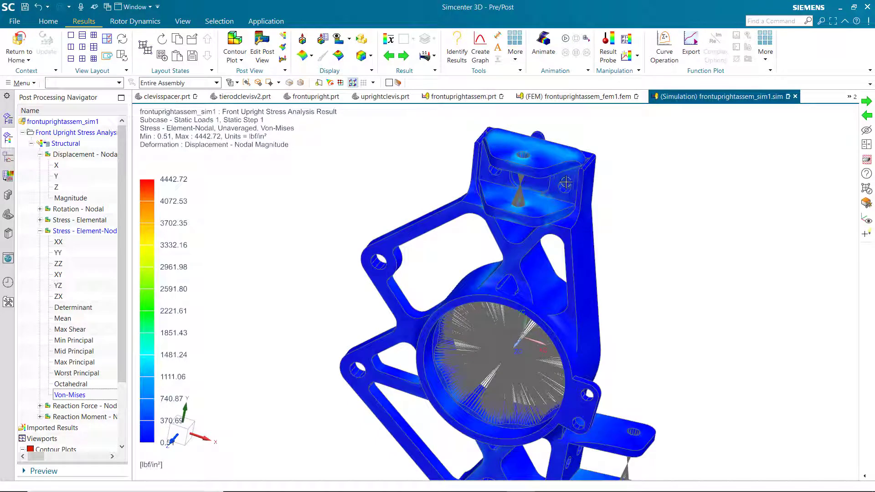
{"action": "scroll", "coordinate": [632, 213], "scroll_direction": "up", "scroll_amount": 2}
{"action": "scroll", "coordinate": [424, 322], "scroll_direction": "up", "scroll_amount": 2}
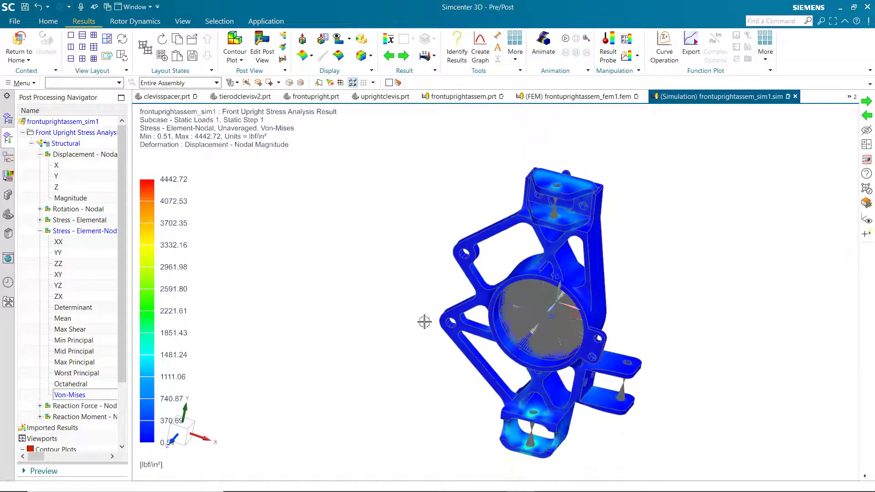